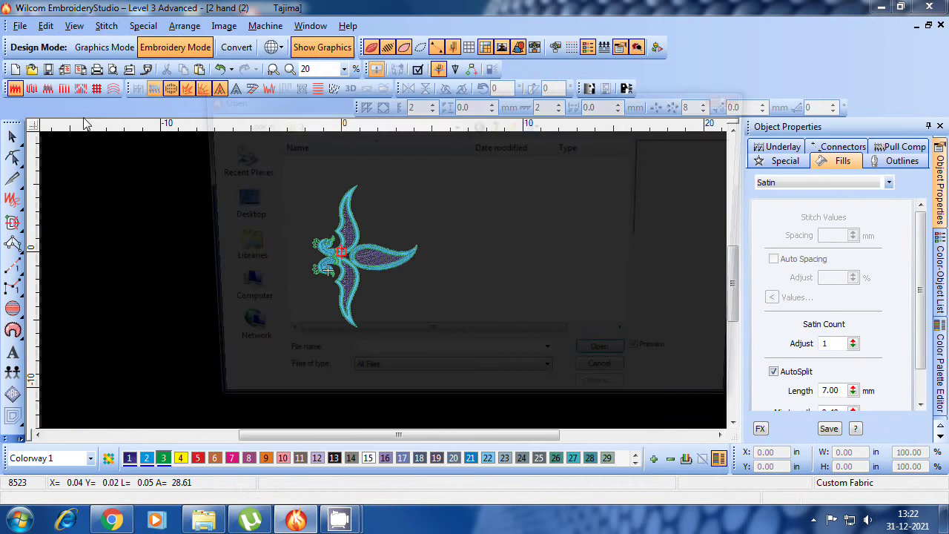
- Open the design file 2 front.DST from folder 3 and accept the Auto-Fabric Assistant settings
left_click(304, 191)
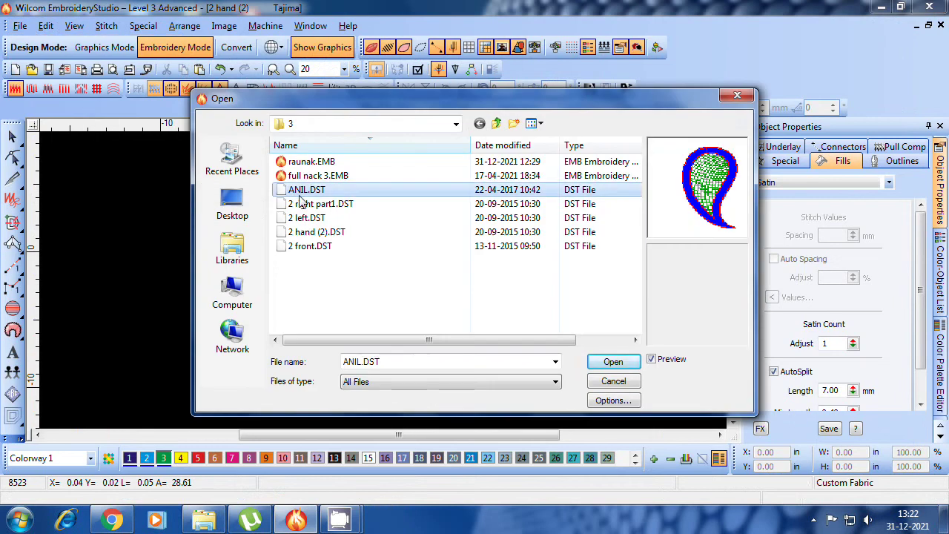
key("Down")
key("Down")
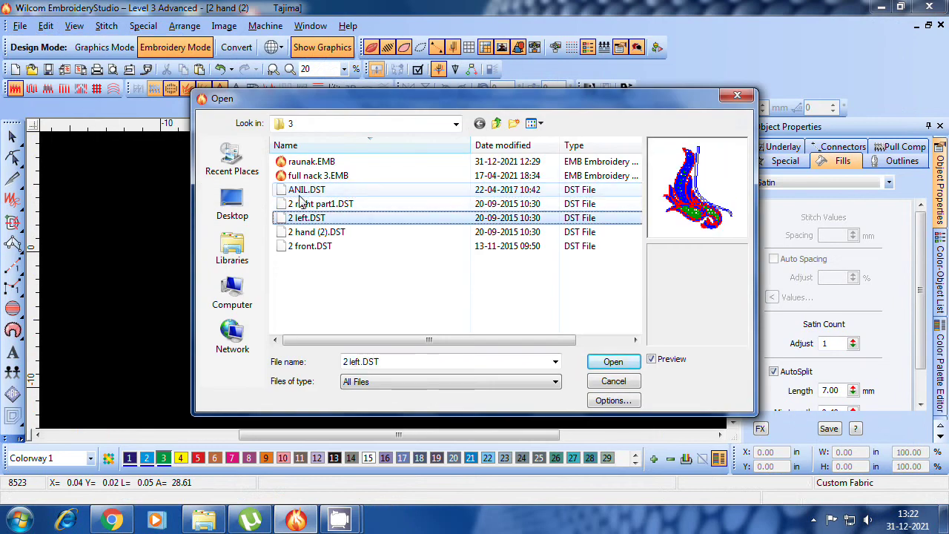
key("Down")
key("Down")
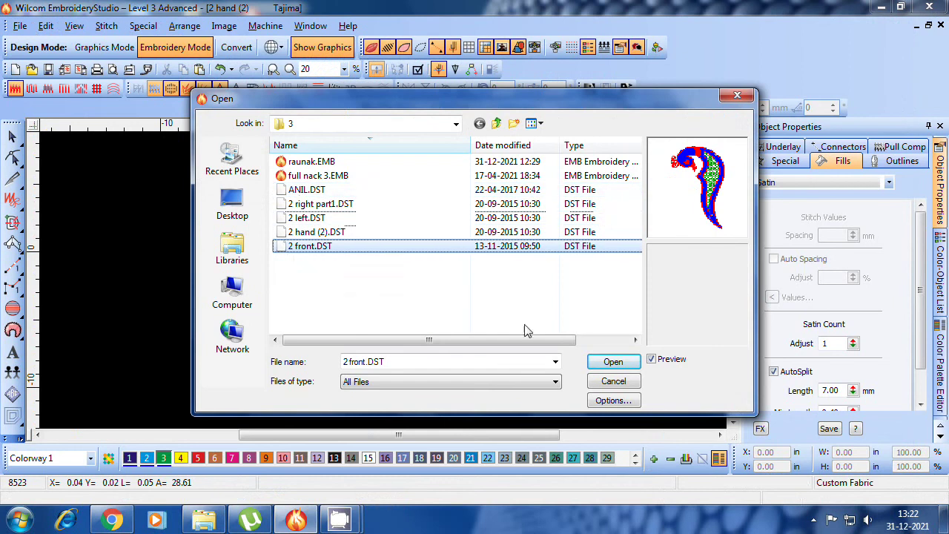
left_click(602, 365)
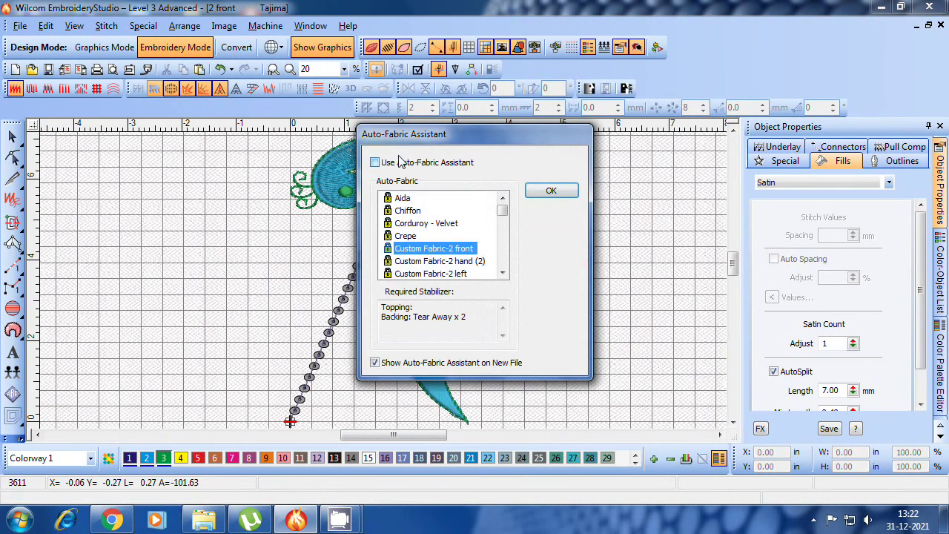
left_click(400, 162)
left_click(551, 190)
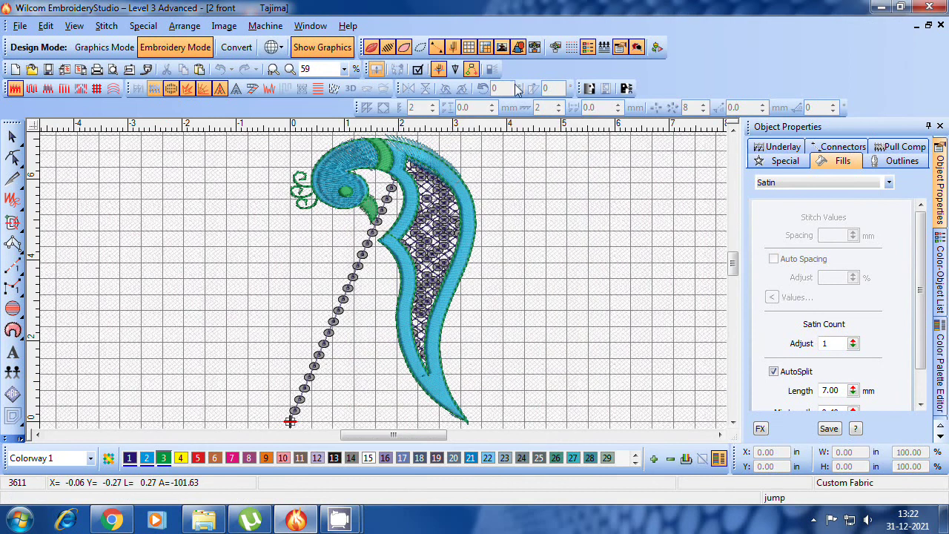
- Hide the grid and replace the fabric background with solid black
left_click(469, 47)
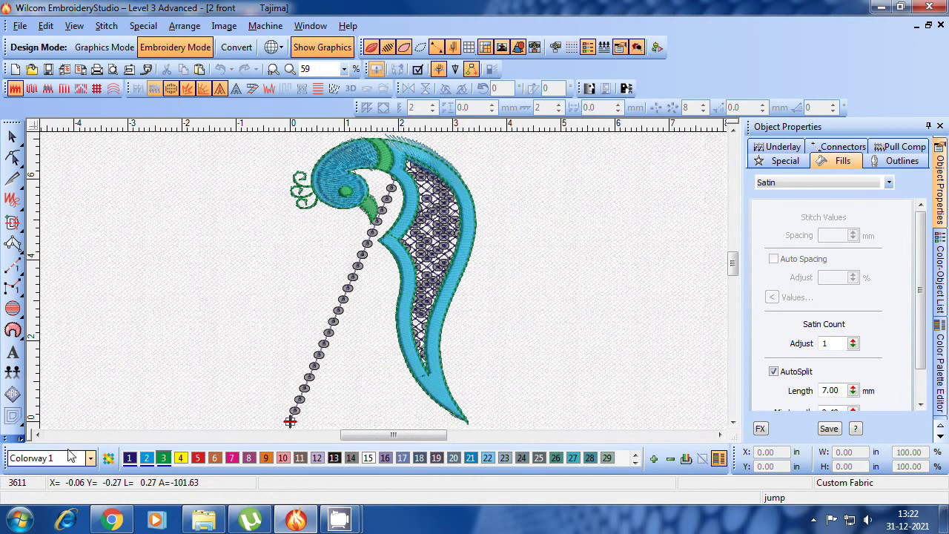
left_click(109, 458)
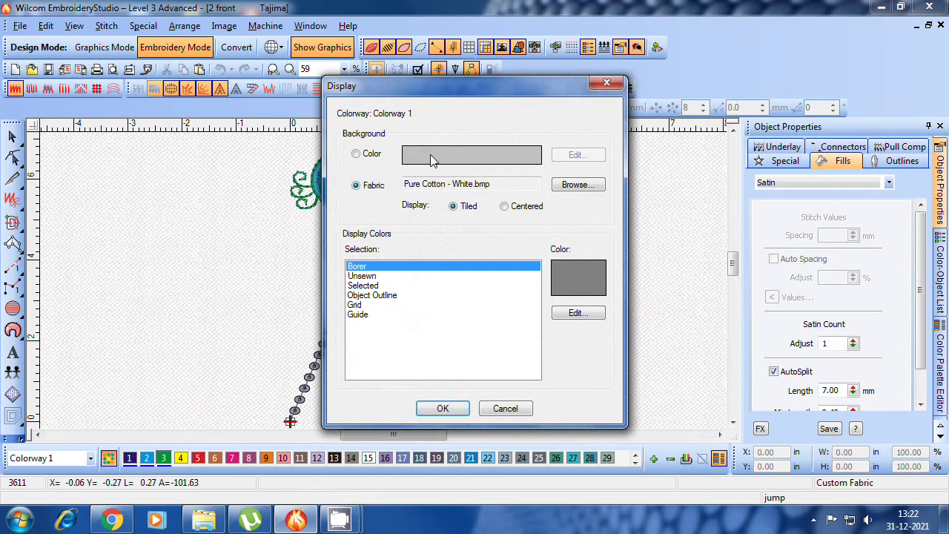
left_click(363, 155)
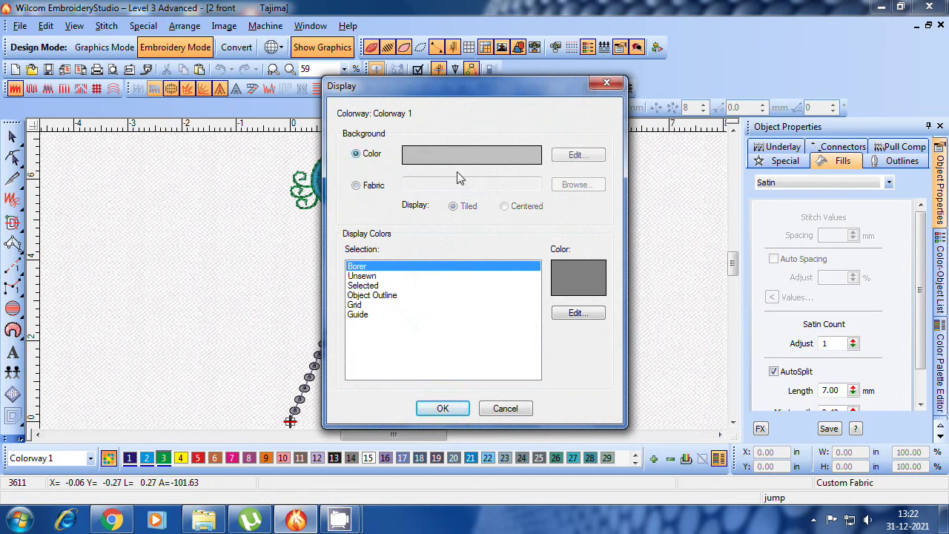
left_click(571, 155)
left_click(324, 256)
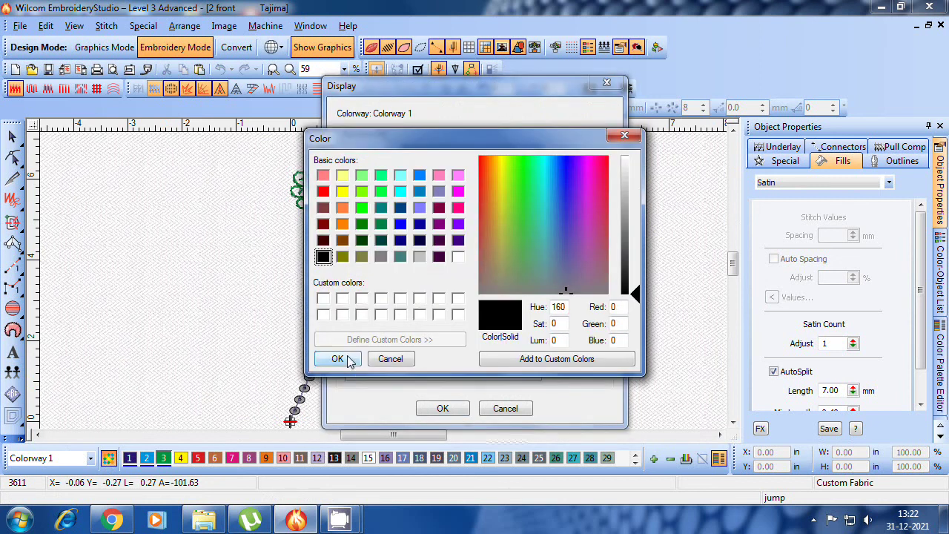
left_click(353, 364)
left_click(443, 408)
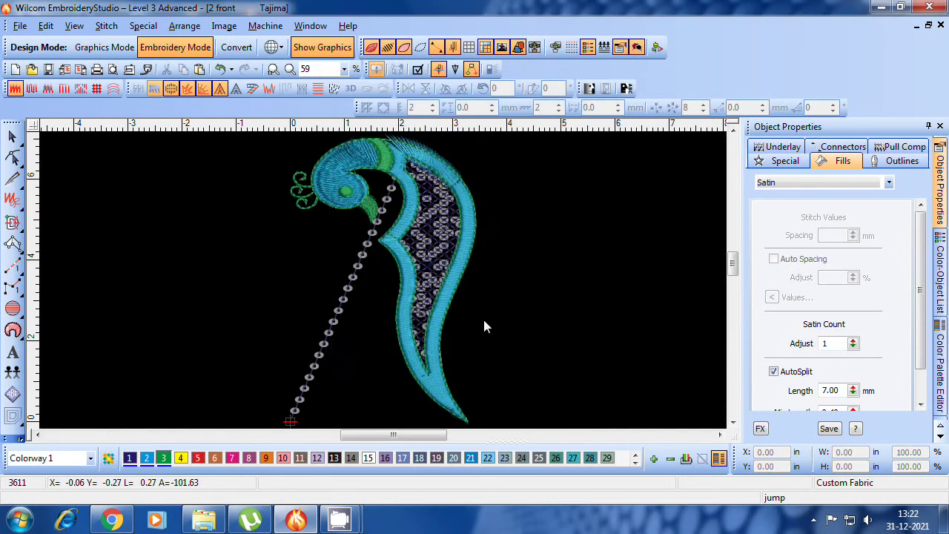
- Capture a screenshot of the whole design zoomed out and paste it into a new picture in Paint
key("shift+z")
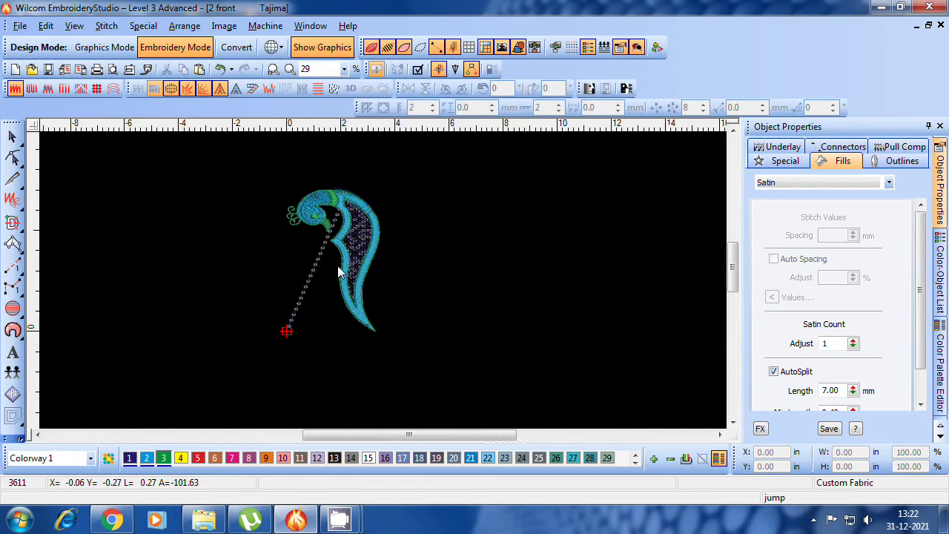
key("Escape")
left_click(21, 519)
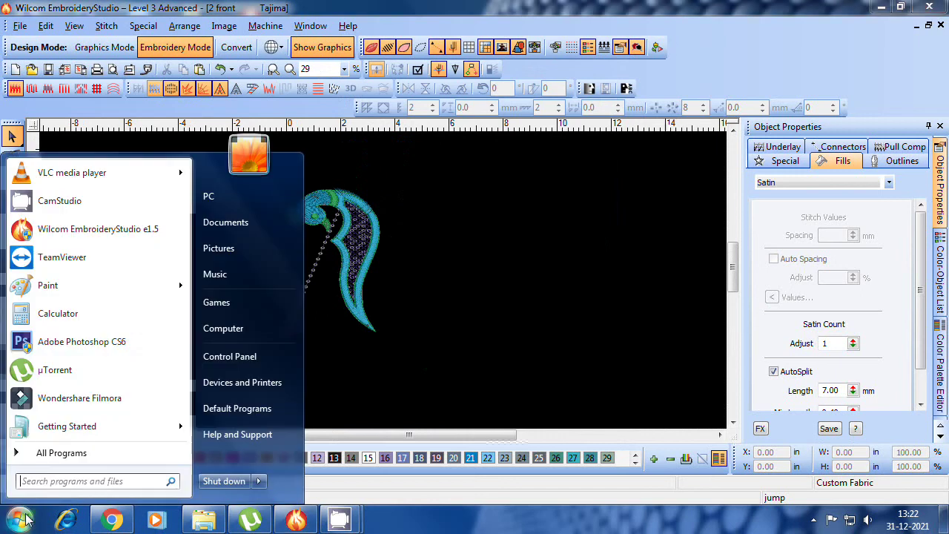
left_click(52, 284)
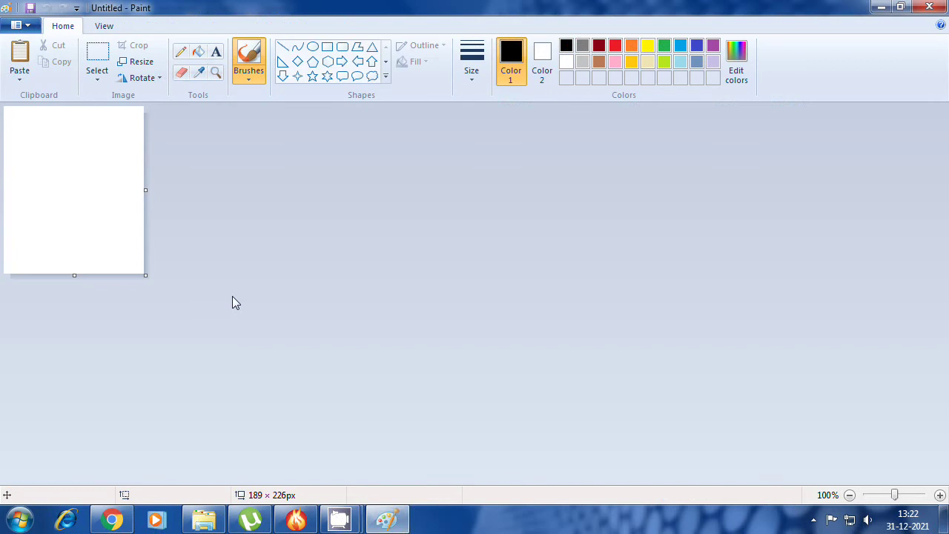
key("ctrl+v")
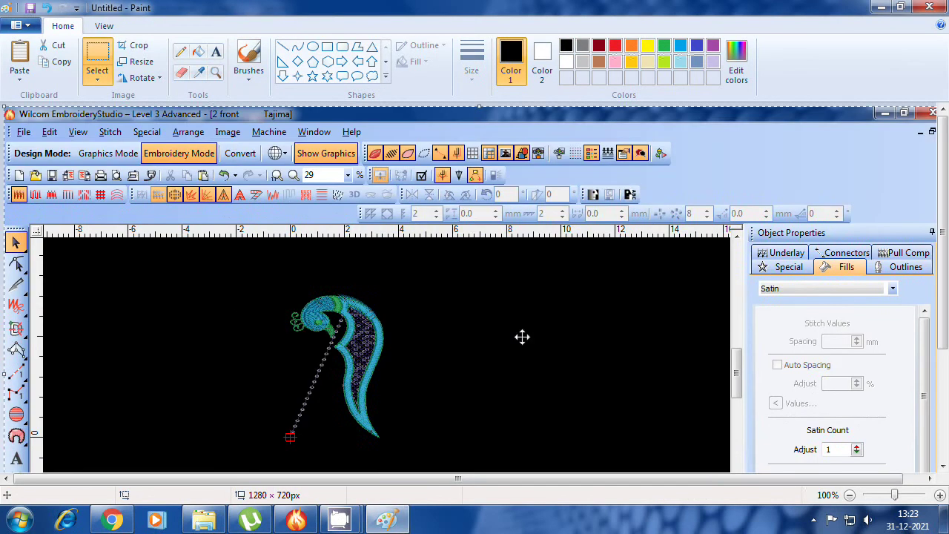
- Cut the peacock motif out of the screenshot with a rectangular selection about 219 × 243 px and clear the remaining image
left_click_drag(530, 269, 538, 181)
left_click(97, 60)
left_click_drag(248, 187, 410, 366)
key("Delete")
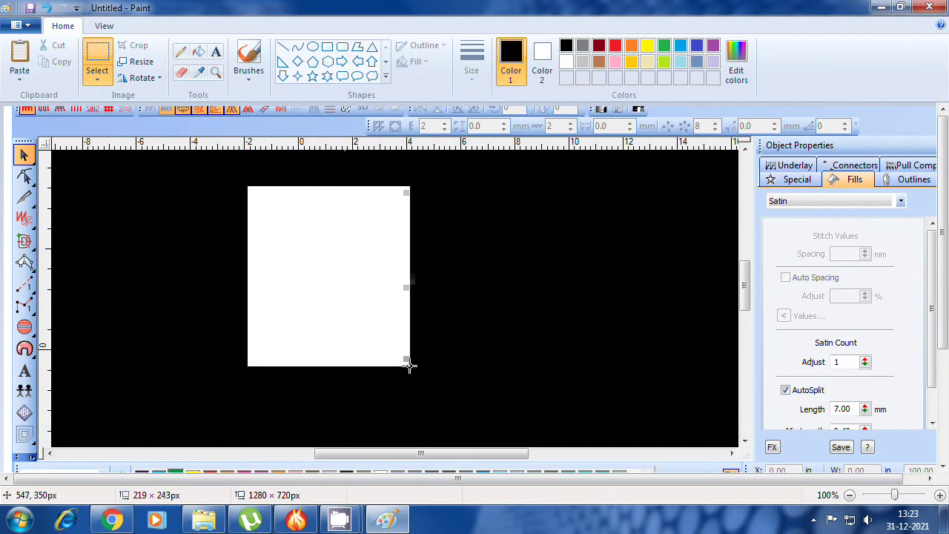
key("ctrl+a")
key("Delete")
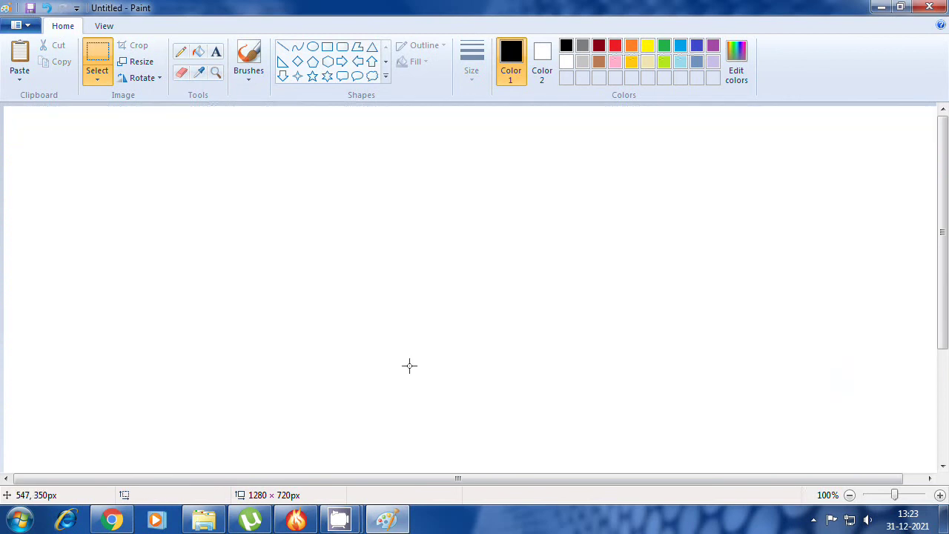
- Paste the cut-out motif onto the blank canvas and shrink the canvas around it to about 221 × 241 px
key("ctrl+v")
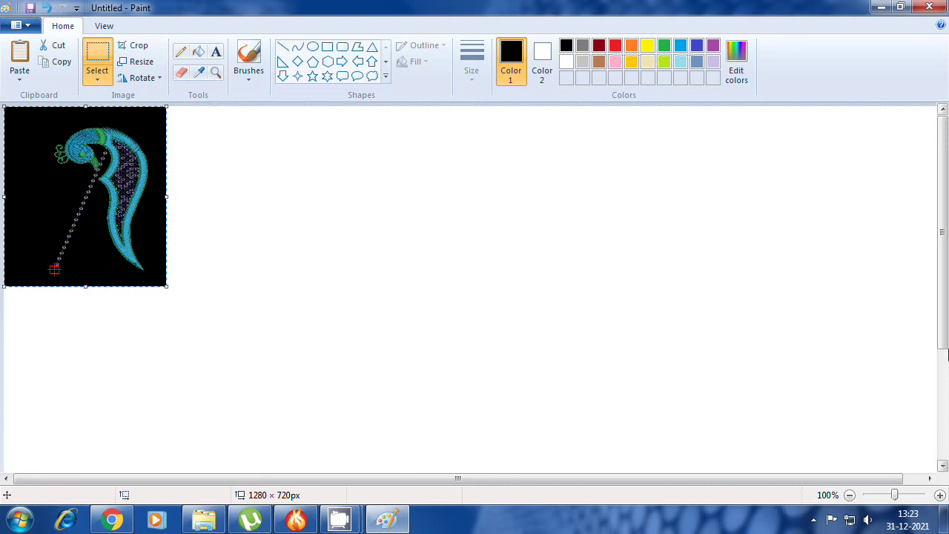
scroll(948, 315, "down", 5)
left_click_drag(897, 483, 148, 112)
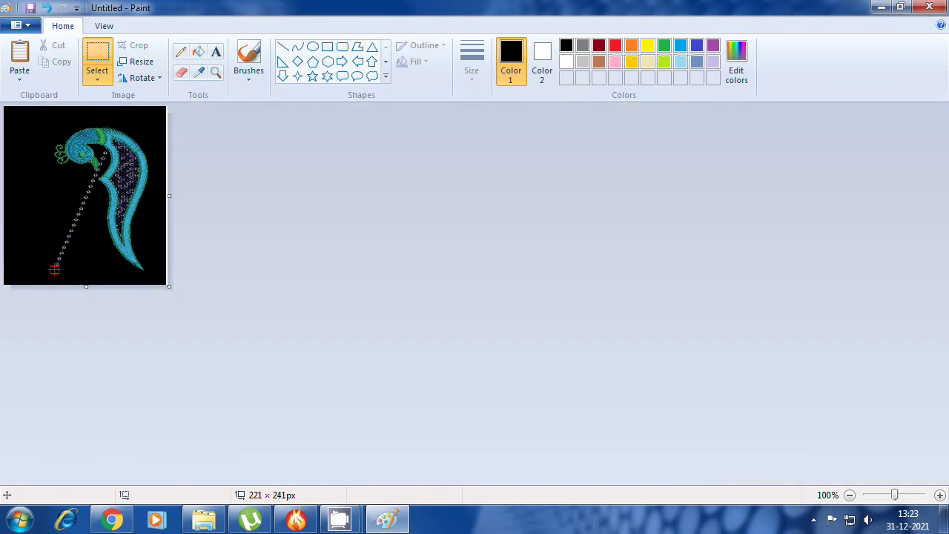
- Save the picture to the desktop as ooo.jpg in JPEG format and close Paint
left_click(21, 25)
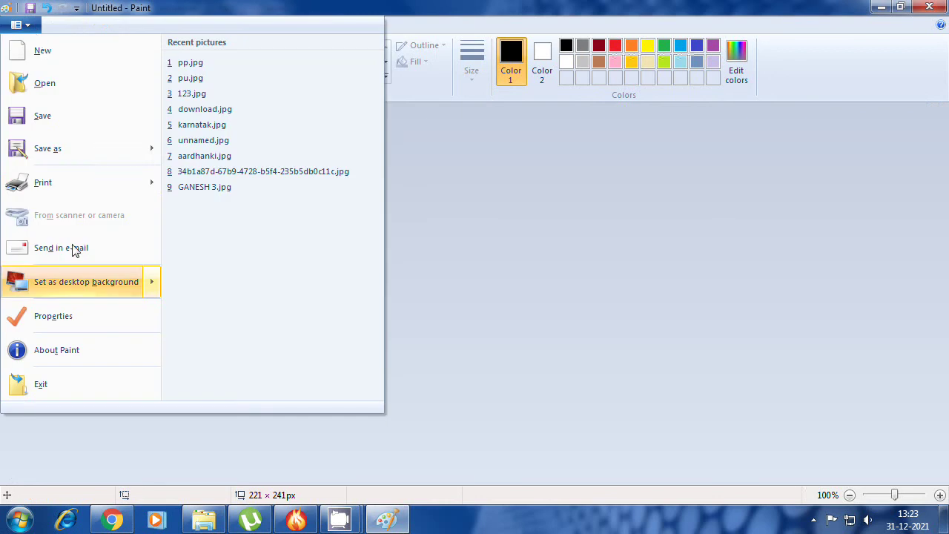
left_click(66, 157)
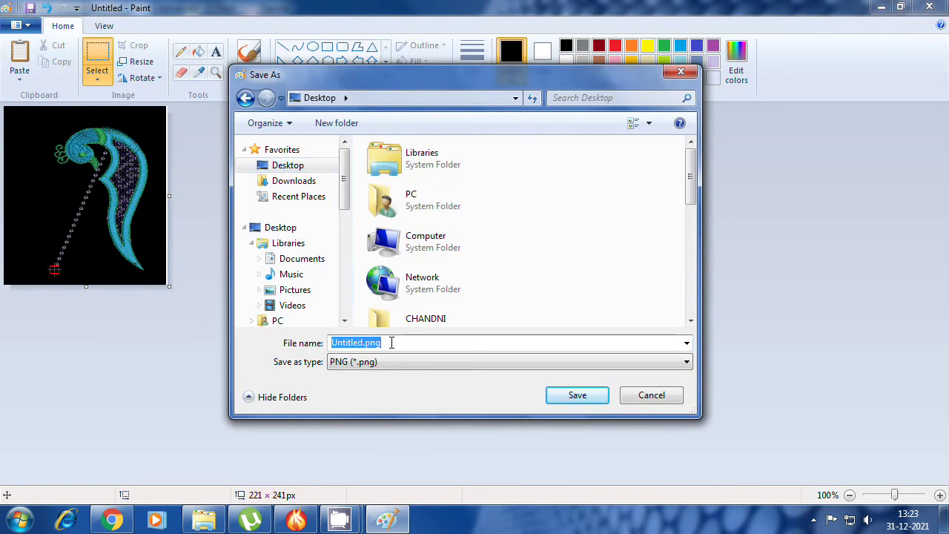
type("ooo")
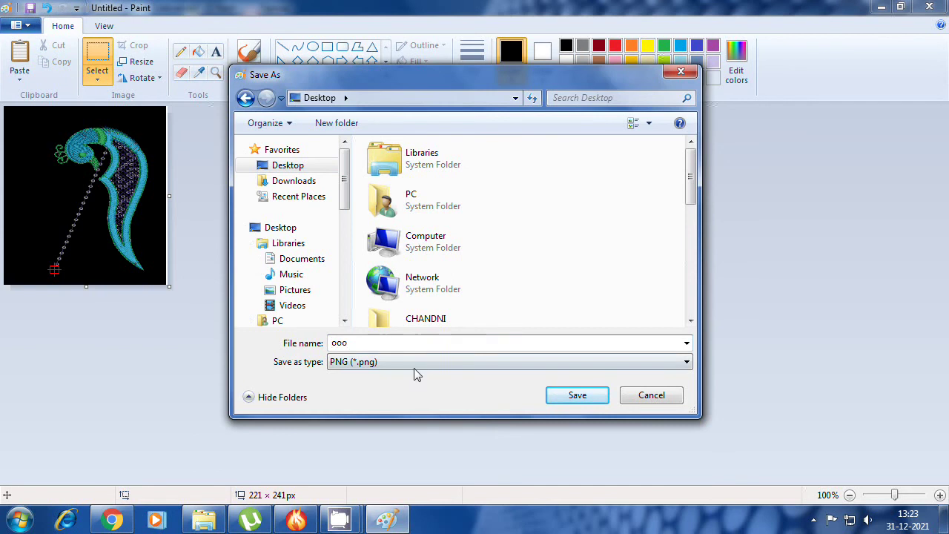
left_click(392, 362)
left_click(375, 421)
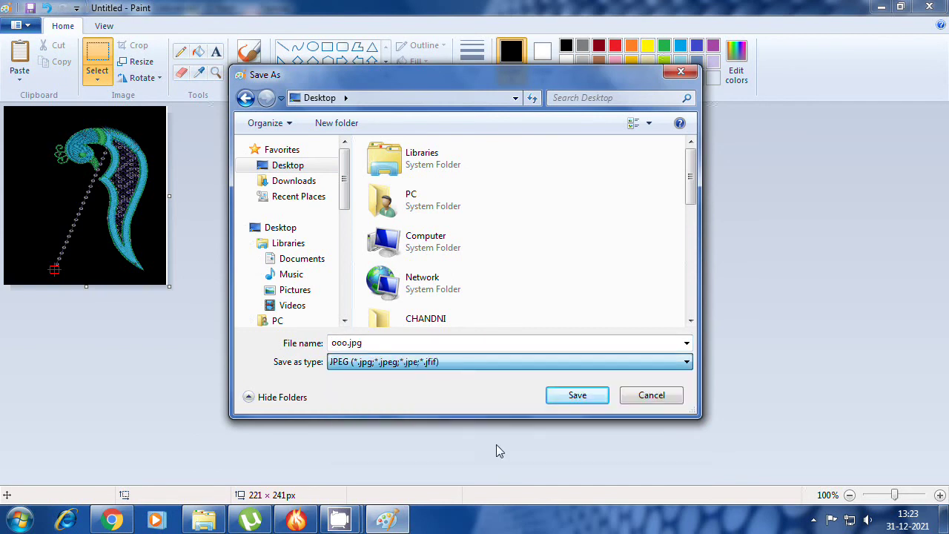
left_click(598, 396)
left_click(923, 10)
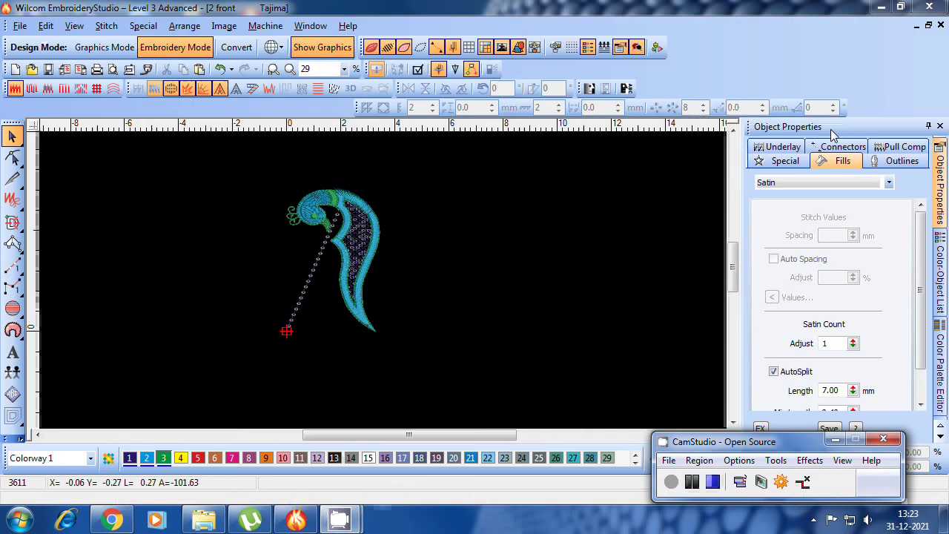
left_click(20, 26)
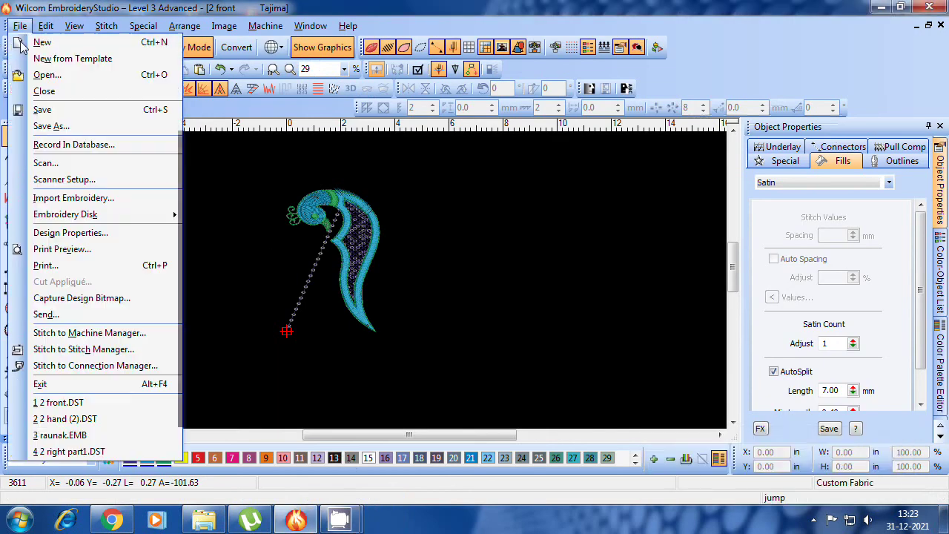
left_click(42, 77)
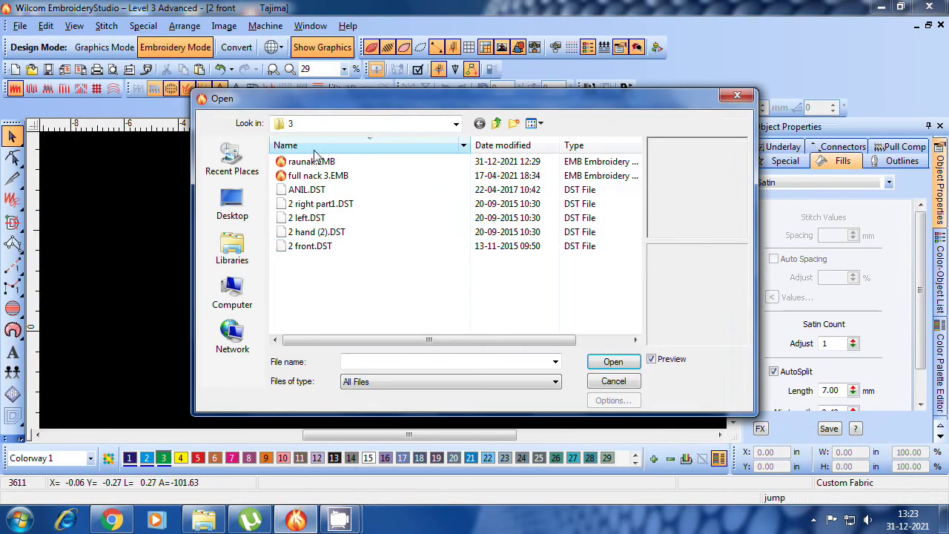
left_click(495, 125)
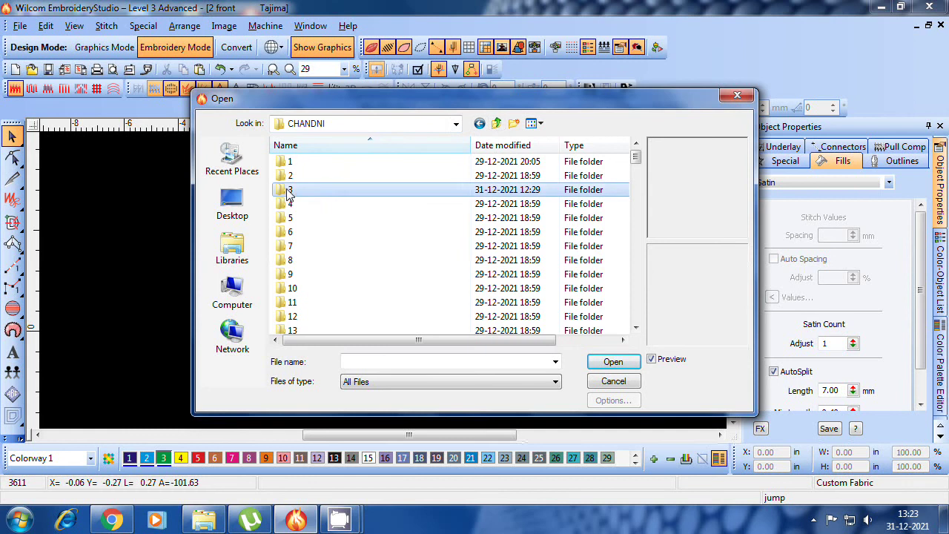
left_click(614, 381)
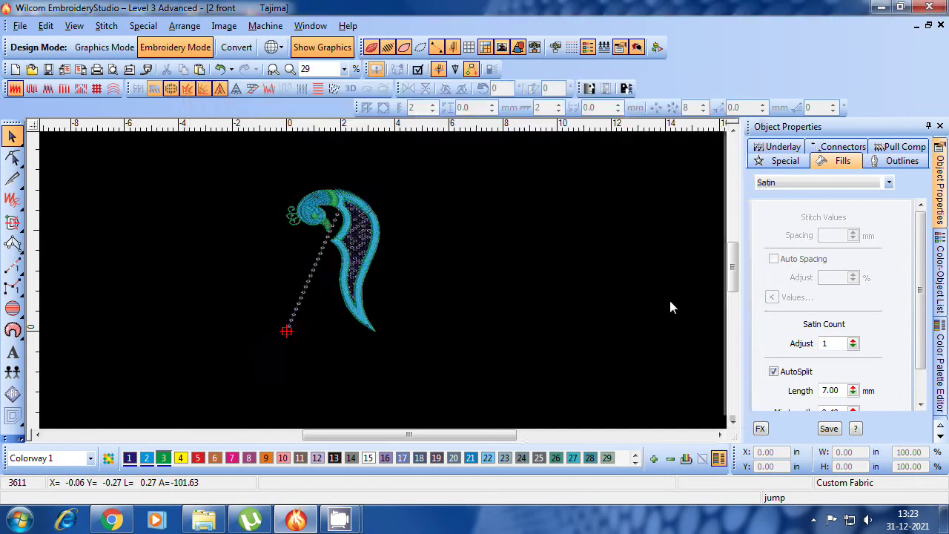
- Minimize the embroidery program and launch Adobe Photoshop CS6 from the desktop
left_click(881, 7)
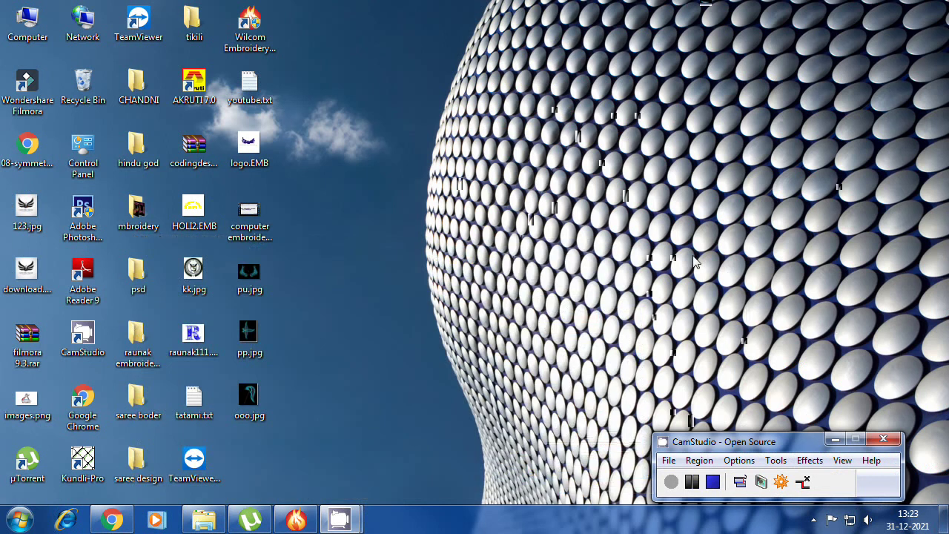
left_click(334, 245)
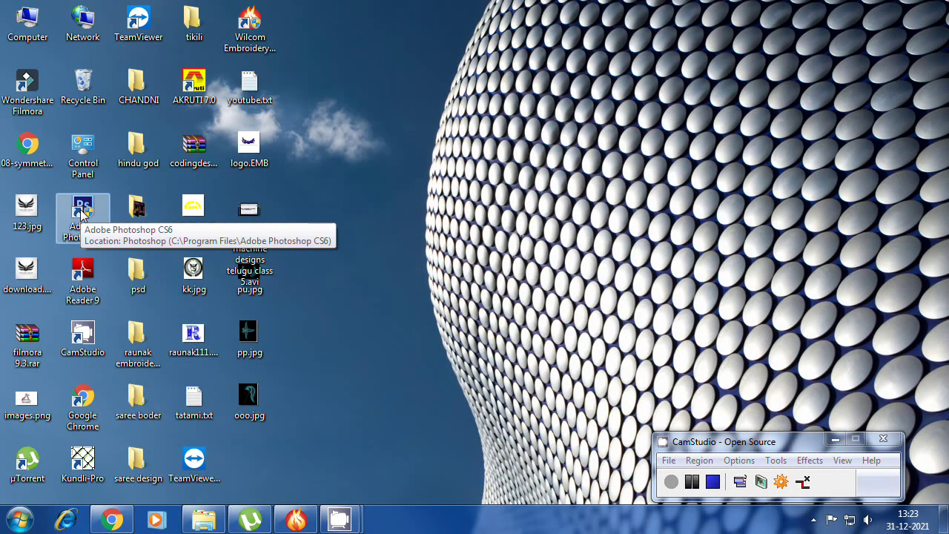
double_click(81, 213)
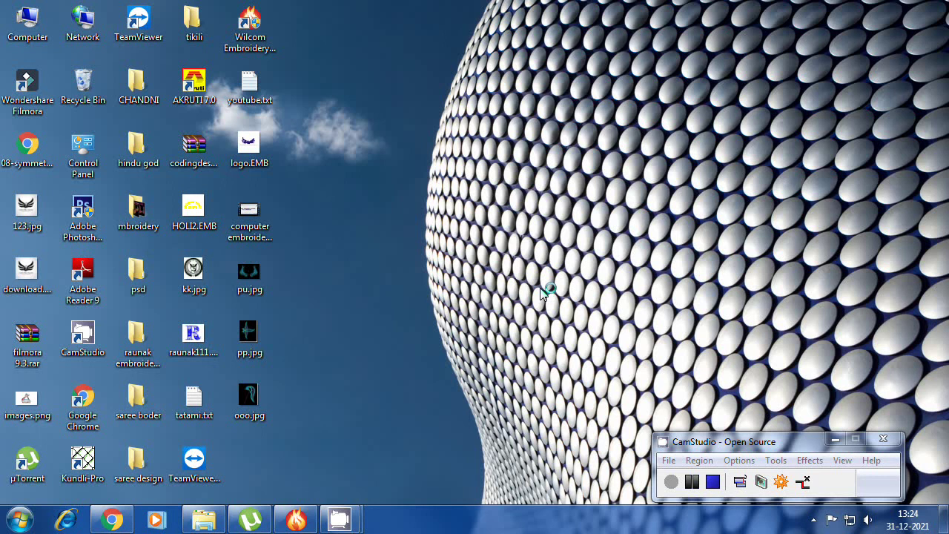
left_click(84, 211)
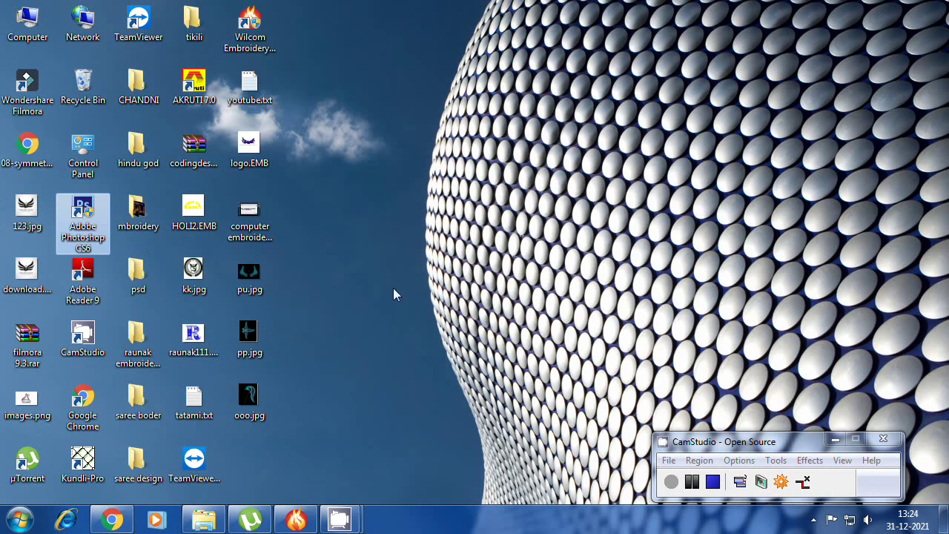
left_click(402, 401)
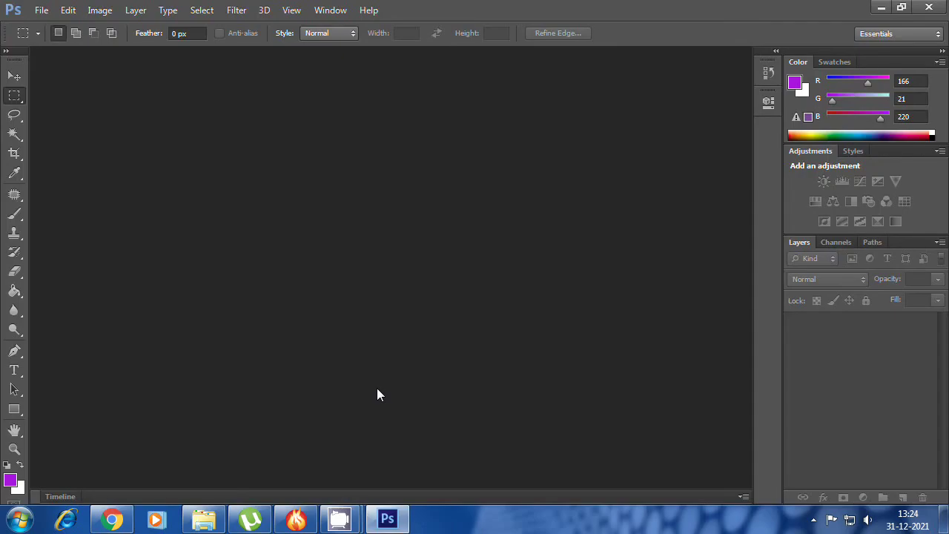
- Open the images ooo.jpg, pp.jpg and pu.jpg from the desktop together
left_click(41, 11)
left_click(78, 43)
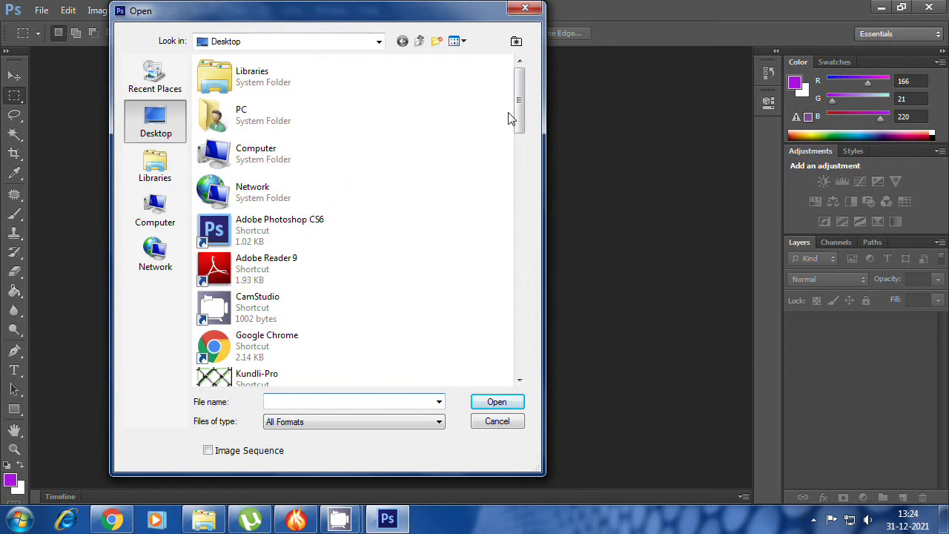
left_click_drag(519, 117, 517, 300)
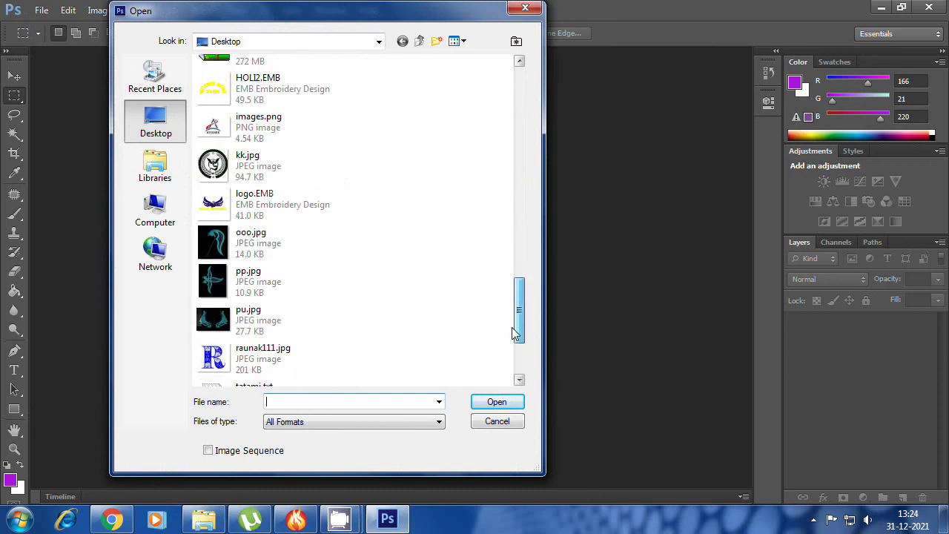
left_click_drag(328, 239, 222, 341)
left_click(511, 404)
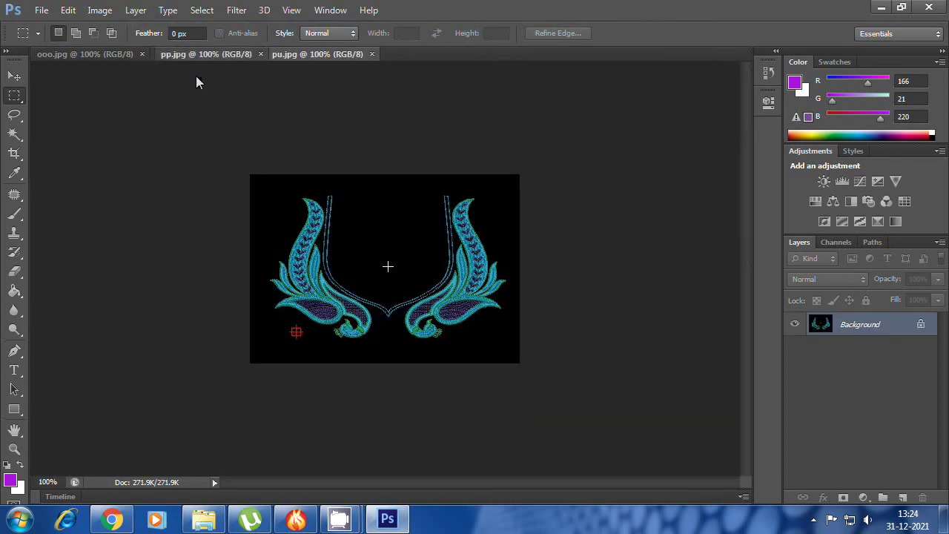
- Undock the pp.jpg and ooo.jpg images into separate floating windows
left_click_drag(186, 54, 190, 74)
left_click_drag(132, 60, 147, 186)
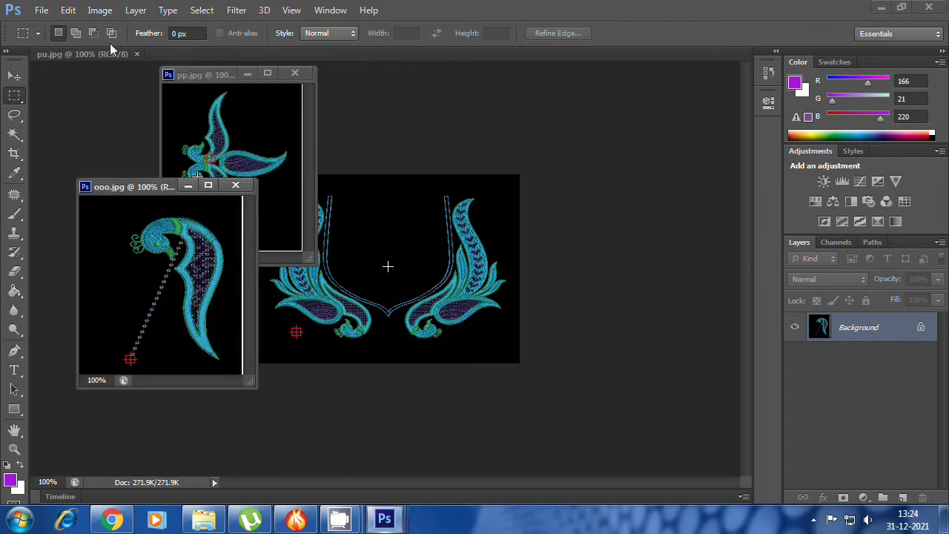
left_click(41, 10)
left_click(51, 24)
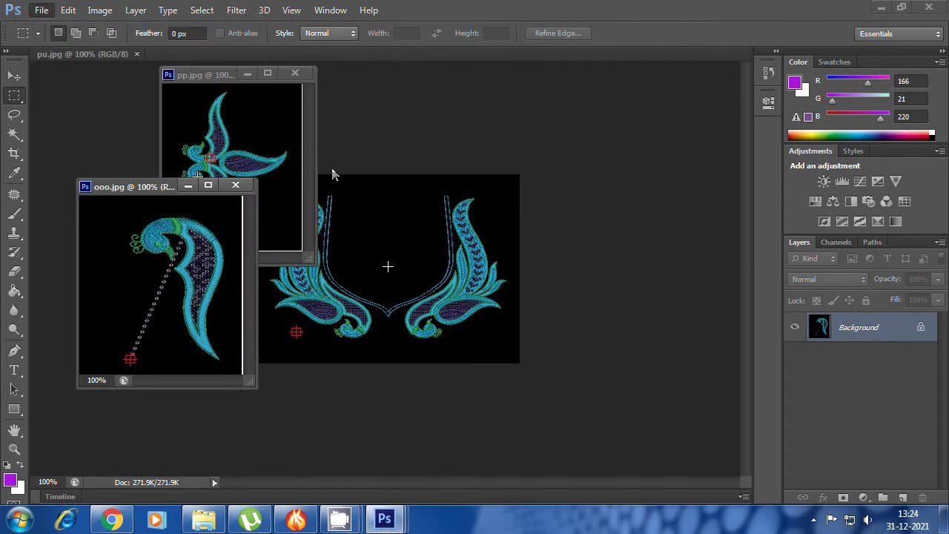
left_click(641, 118)
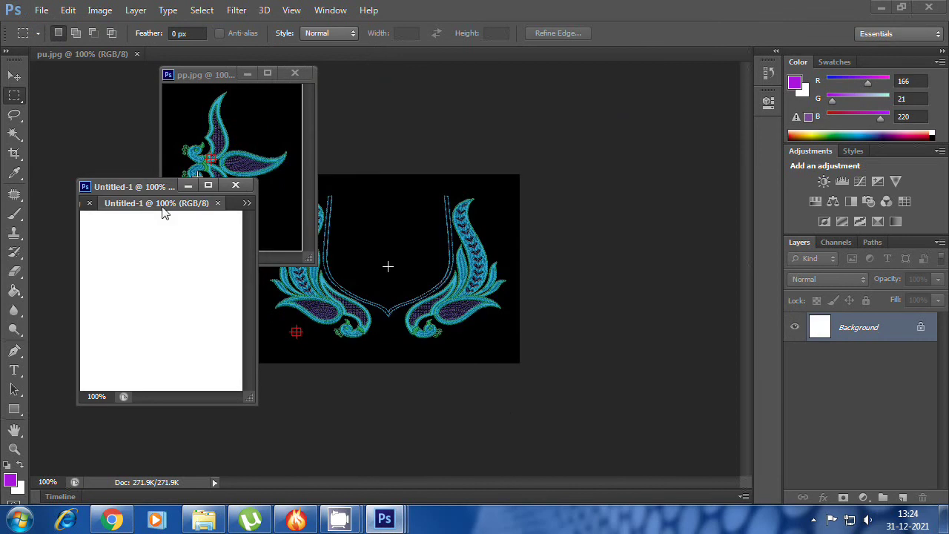
left_click_drag(148, 186, 430, 309)
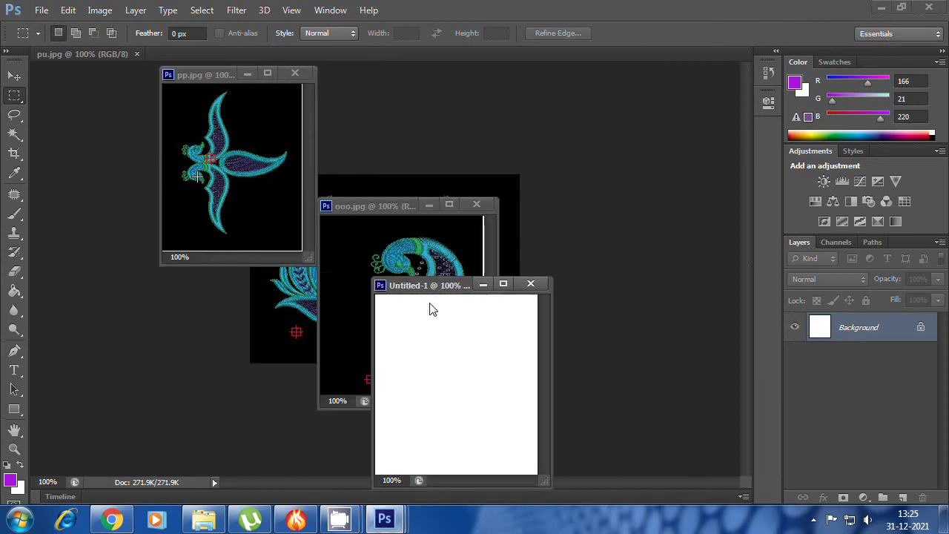
left_click(530, 284)
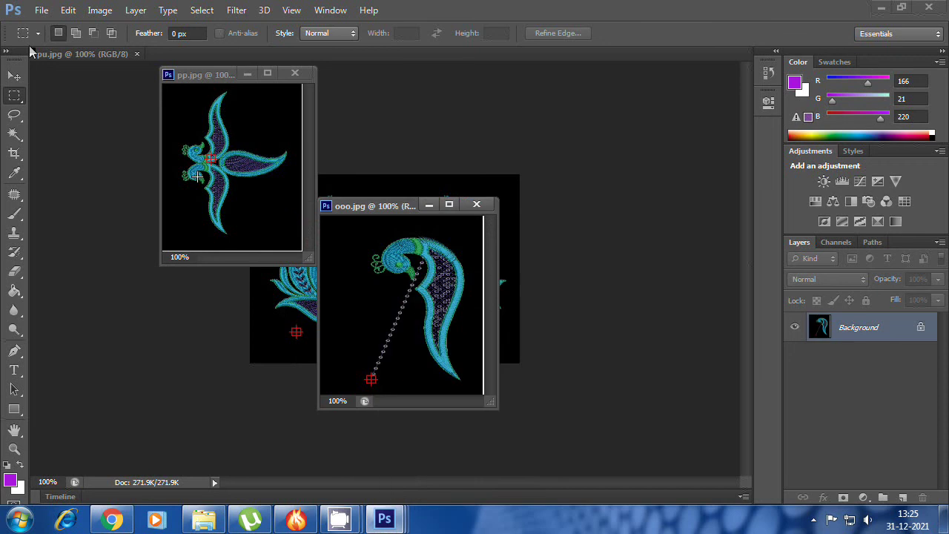
- Create a new U.S. Paper Letter document, 8.5 × 11 inches at 300 pixels/inch, and undock it into its own window
left_click(42, 11)
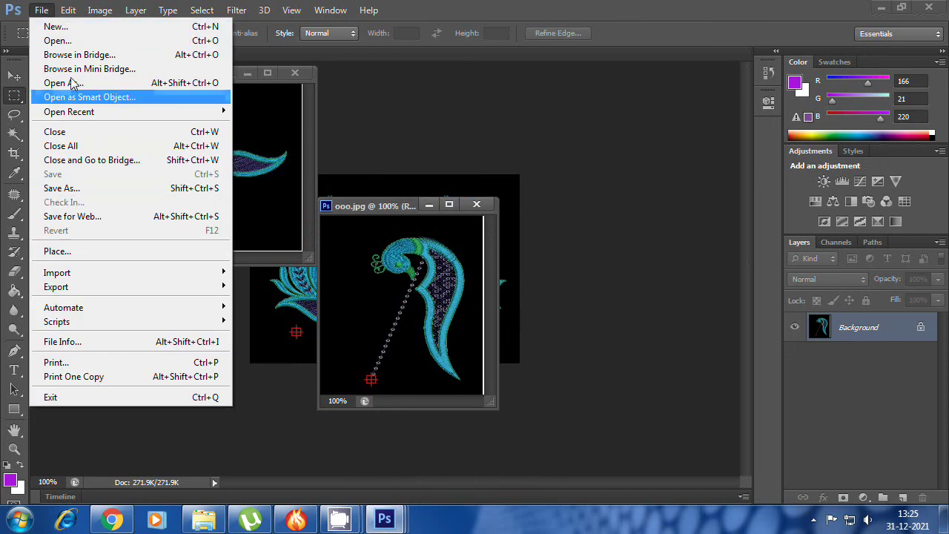
left_click(54, 28)
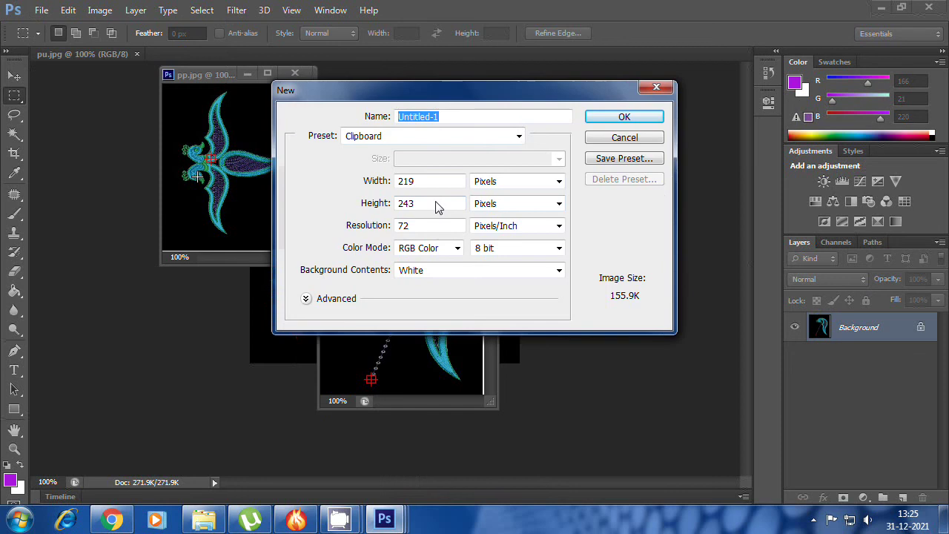
left_click(519, 135)
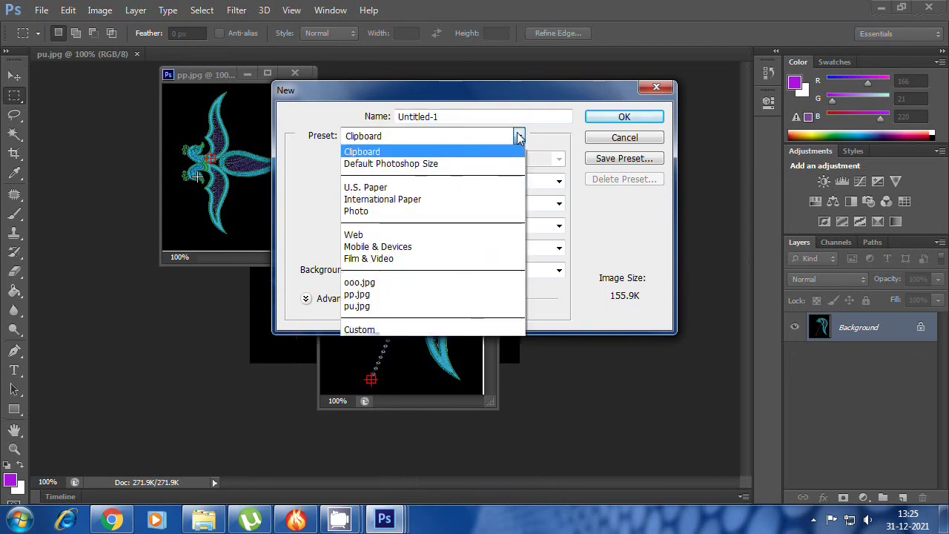
left_click(378, 198)
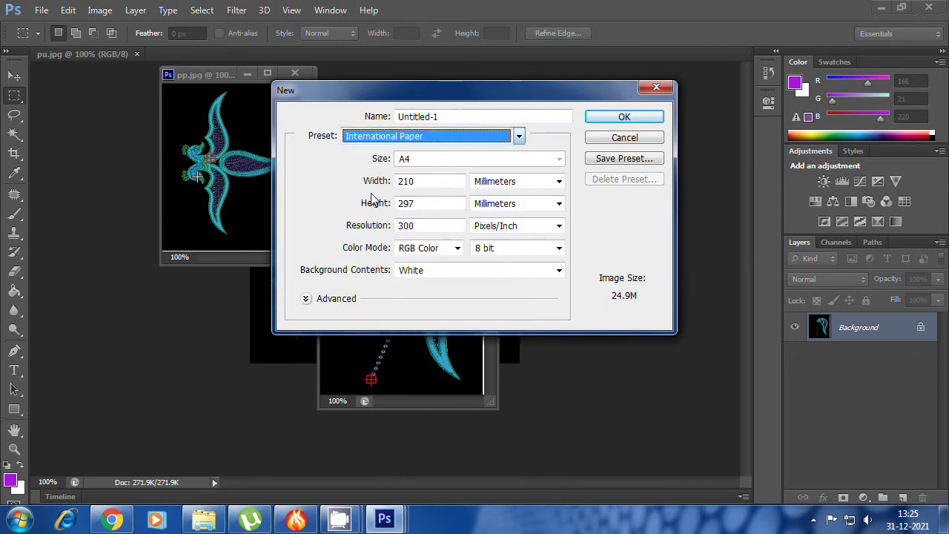
left_click(441, 139)
left_click(393, 187)
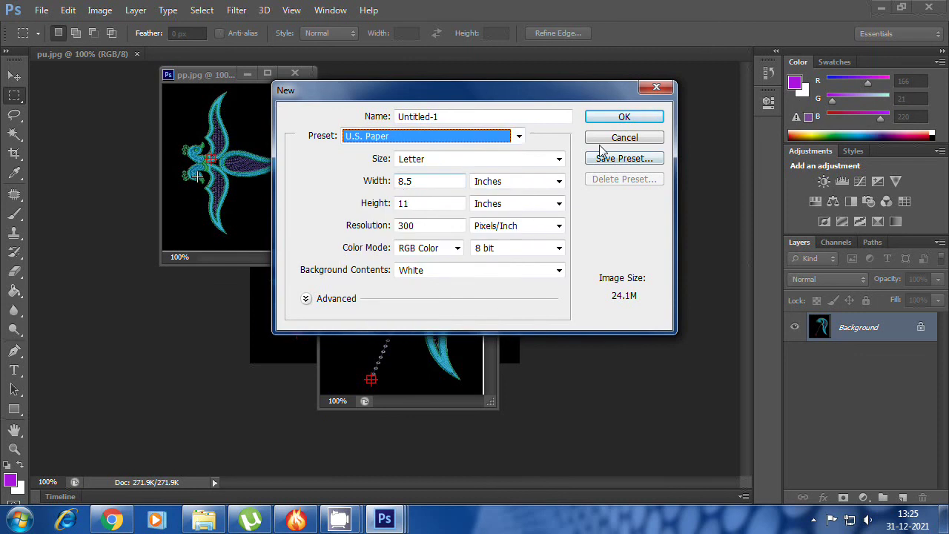
left_click(661, 119)
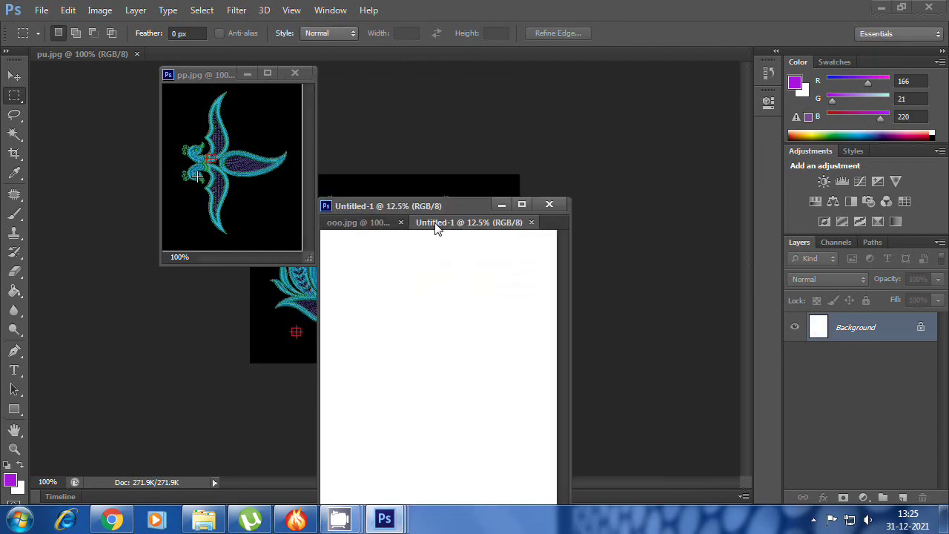
left_click_drag(435, 224, 483, 226)
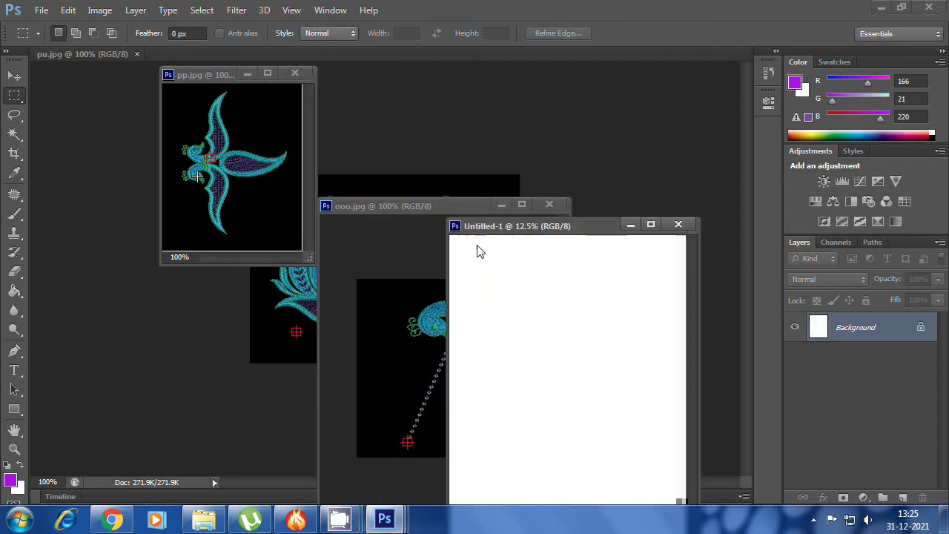
- Set the foreground color to near-black (RGB 7, 7, 7) and fill the blank canvas with the Paint Bucket tool
left_click(10, 481)
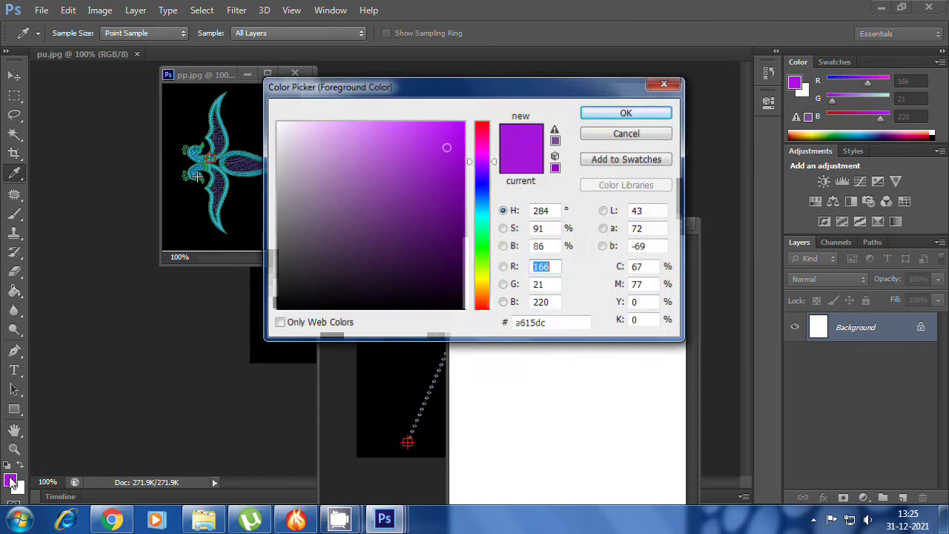
left_click(281, 305)
left_click(627, 113)
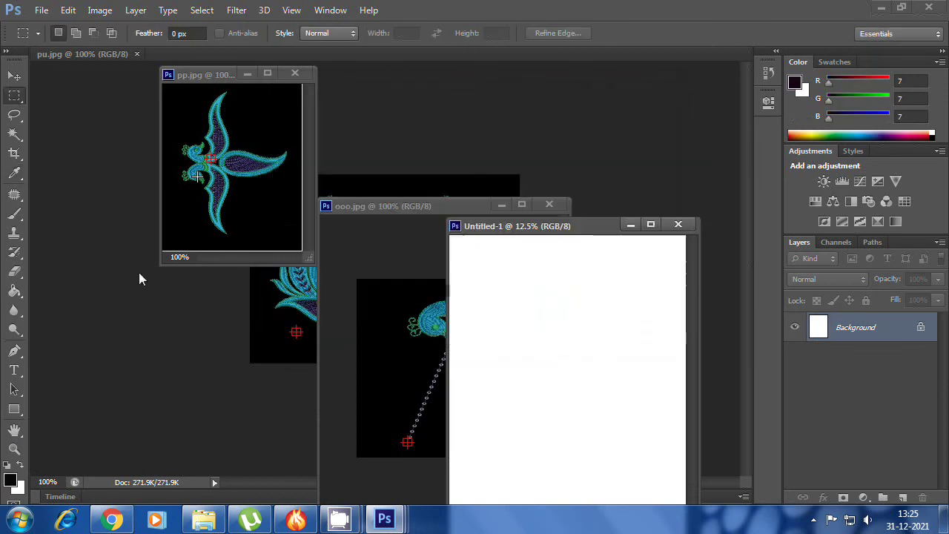
left_click(14, 291)
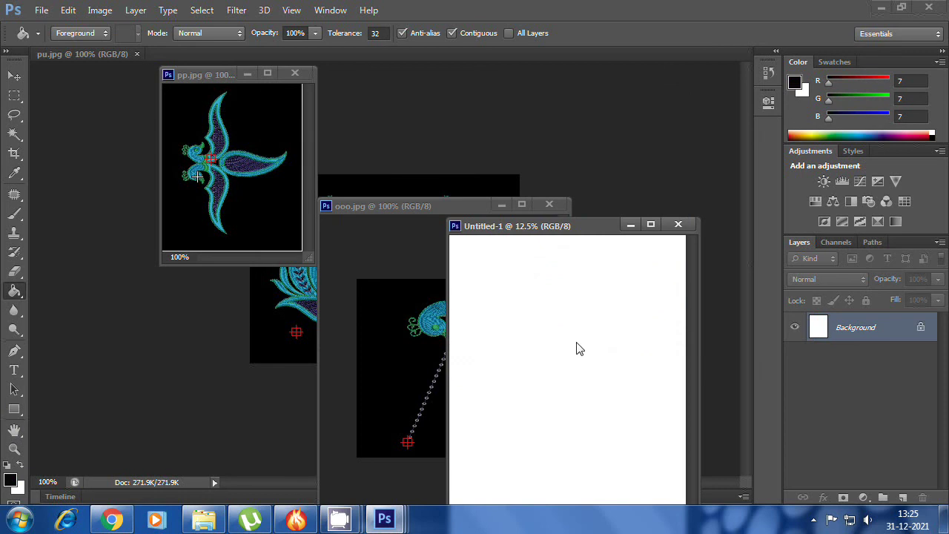
left_click(576, 341)
- Move the ooo.jpg window away from the new document and undock pu.jpg into a floating window
left_click(14, 76)
left_click(445, 207)
left_click_drag(445, 207, 128, 165)
left_click(406, 309)
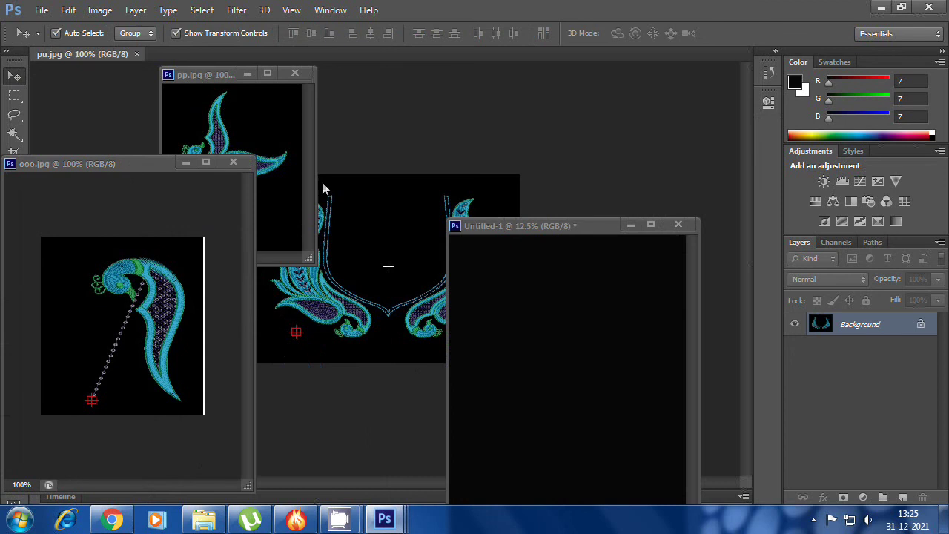
left_click_drag(83, 55, 138, 121)
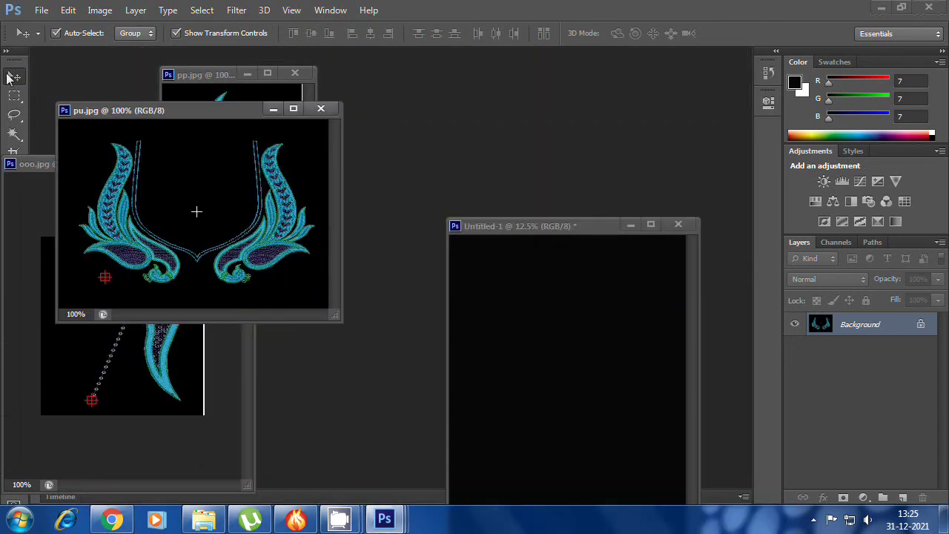
- Copy the pu.jpg neckline design into the black document with the Move tool
left_click(14, 95)
left_click(15, 77)
left_click_drag(189, 190, 515, 408)
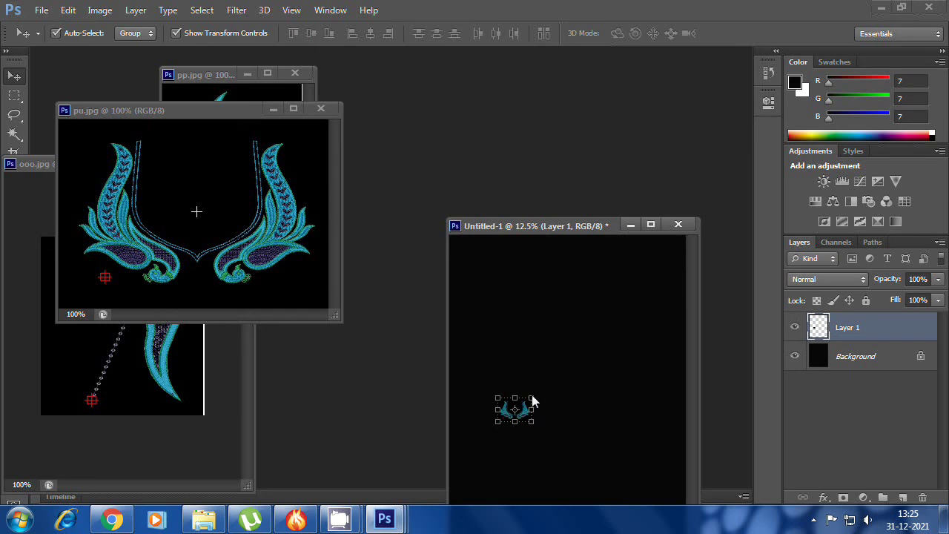
- Enlarge the neckline design to about 330% × 313% and place it in the canvas's upper-left corner
left_click_drag(533, 401, 610, 350)
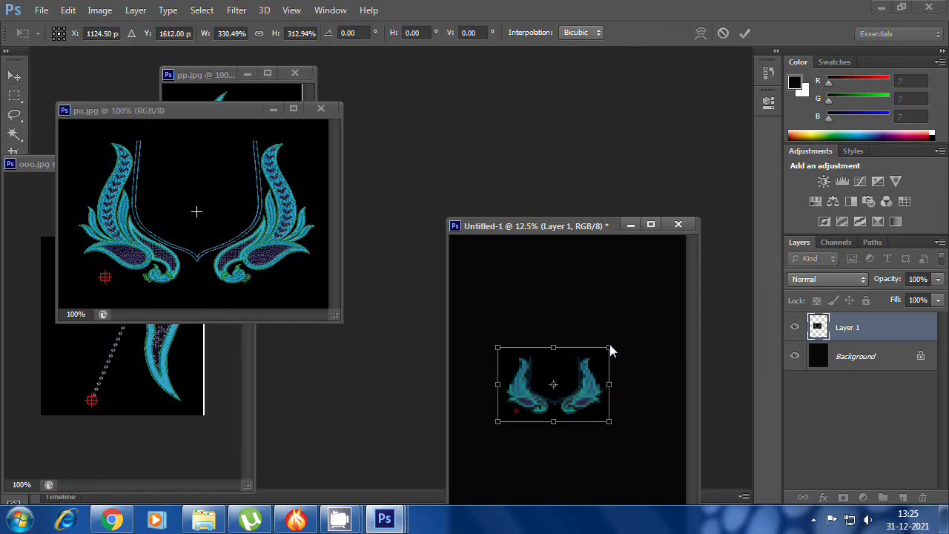
key("Return")
left_click_drag(572, 386, 531, 288)
key("ctrl+e")
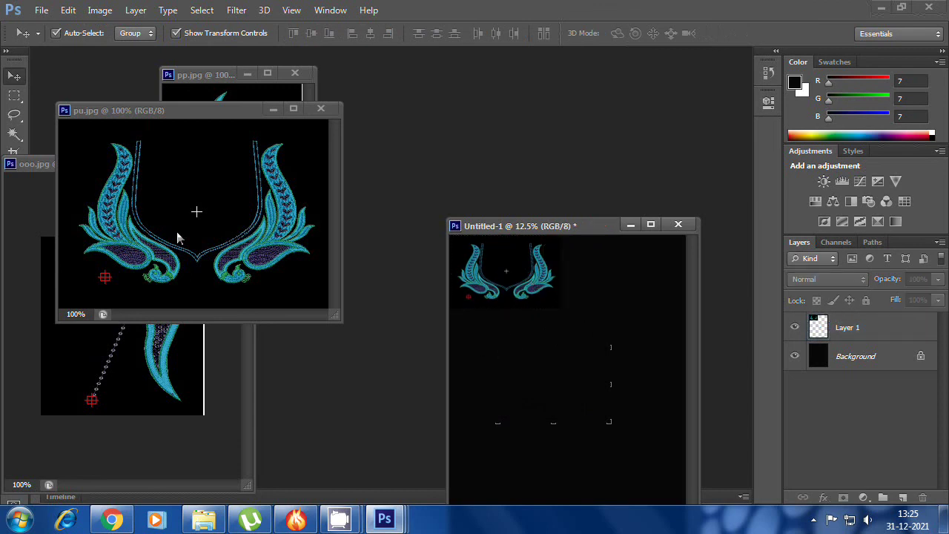
- Copy the ooo.jpg bird motif into the black document
left_click(154, 298)
left_click(138, 360)
left_click_drag(115, 306, 593, 361)
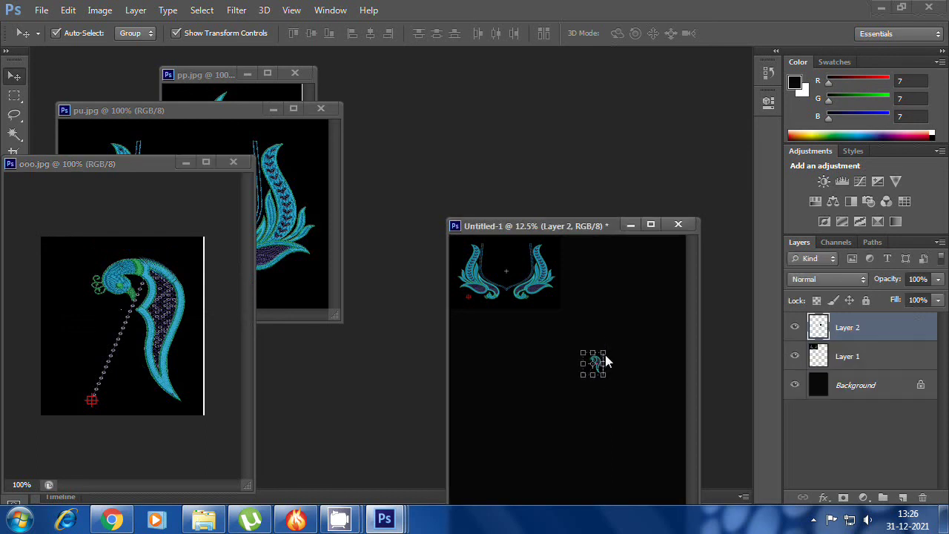
- Enlarge the bird motif to match the neckline design's height and place it directly to the right of that design
key("ctrl+t")
left_click_drag(606, 352, 597, 303)
key("Return")
key("ctrl+t")
key("Return")
key("ctrl+t")
left_click_drag(618, 342, 600, 317)
left_click_drag(632, 359, 597, 309)
key("Return")
- Copy the pp.jpg motif into the black document and rotate it 90° counterclockwise so its middle leaf points up
left_click(307, 279)
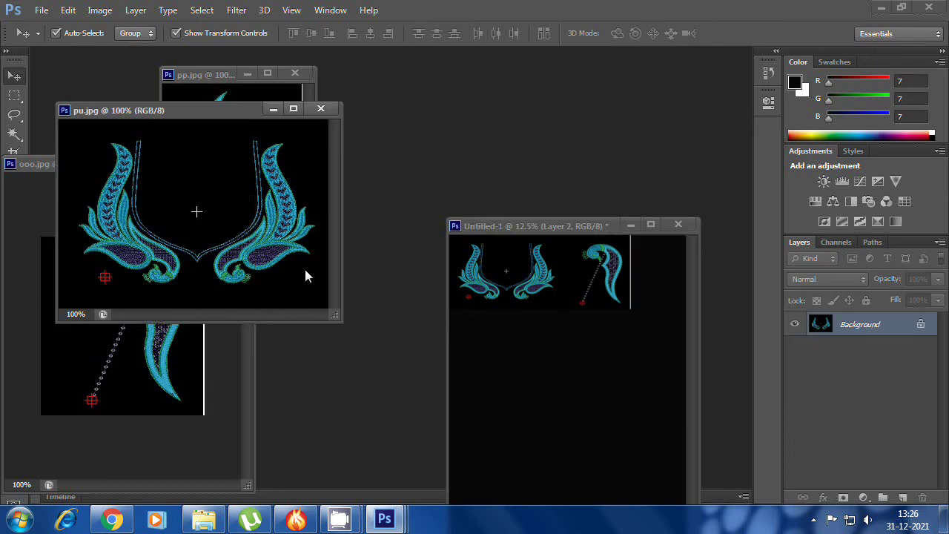
left_click_drag(232, 85, 473, 313)
key("ctrl+t")
key("Return")
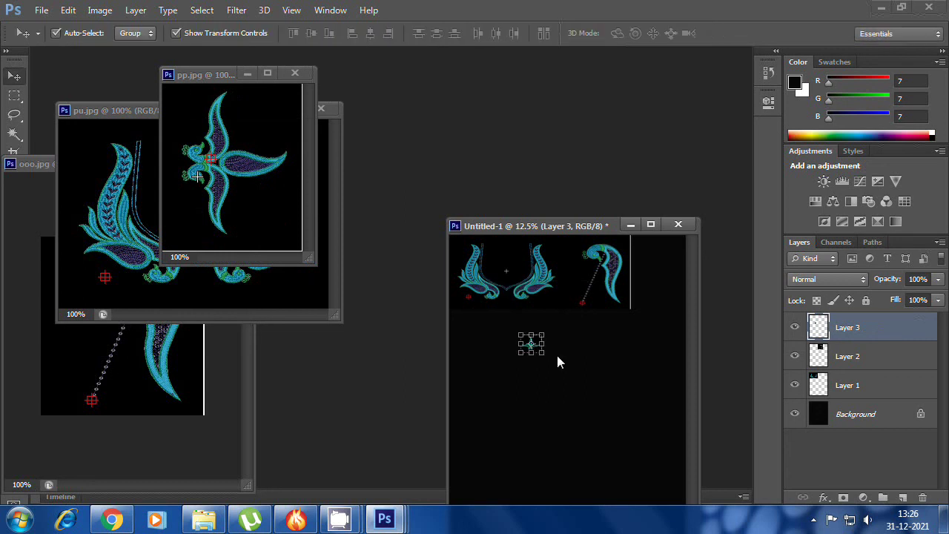
- Enlarge the three-leaf motif and place it just below the neckline design
key("ctrl+t")
mouse_move(544, 336)
left_mouse_down()
mouse_move(593, 307)
mouse_move(546, 332)
left_mouse_up()
key("Return")
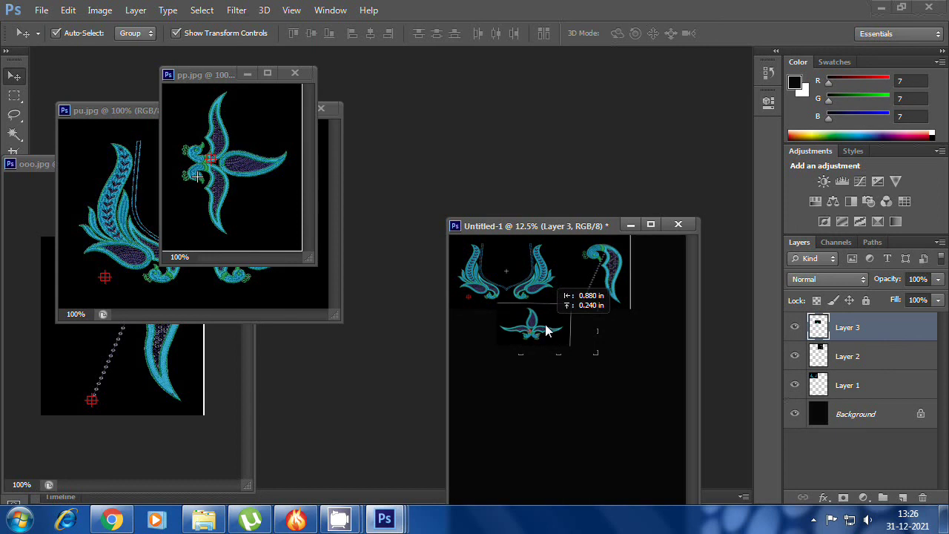
left_click_drag(546, 332, 548, 332)
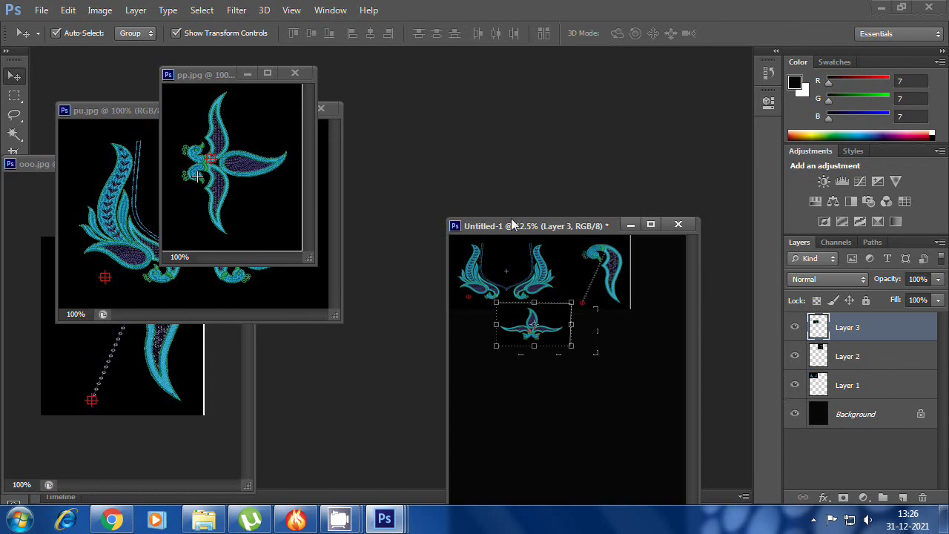
- Move the black document's window higher and minimize the pp.jpg, pu.jpg and ooo.jpg windows
left_click_drag(512, 225, 495, 109)
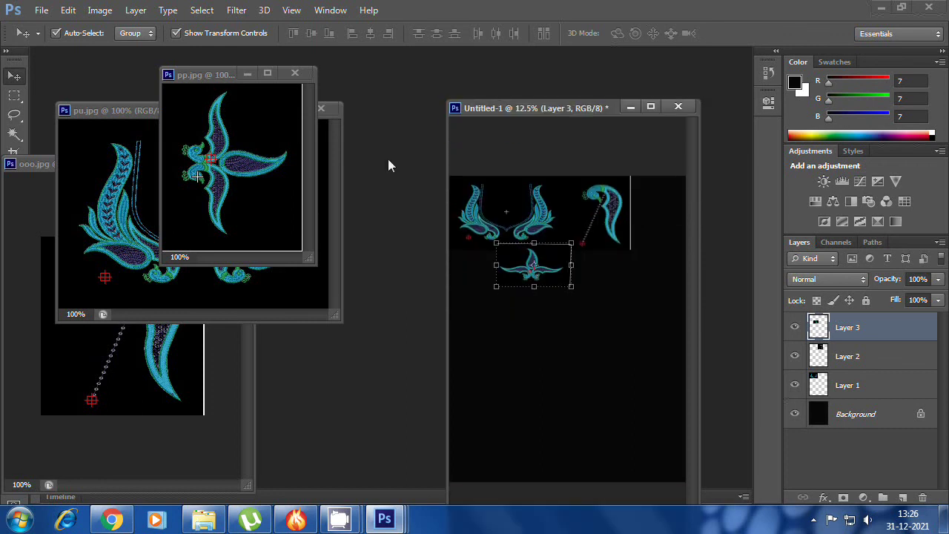
left_click(537, 399)
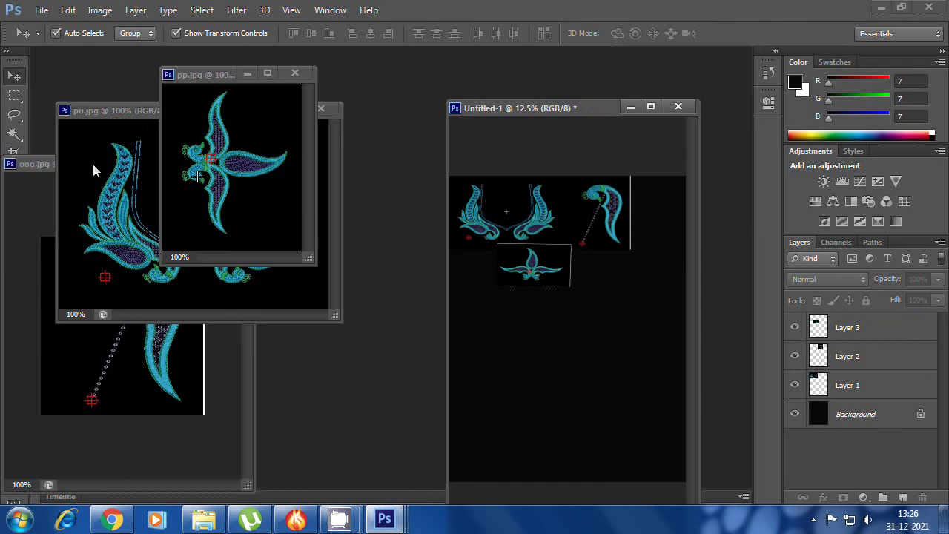
left_click(249, 73)
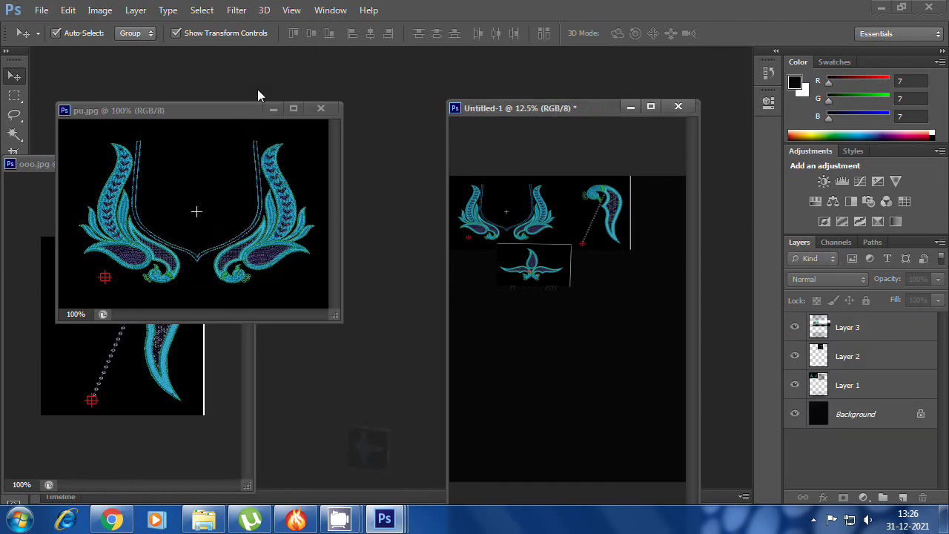
left_click(273, 109)
left_click(185, 165)
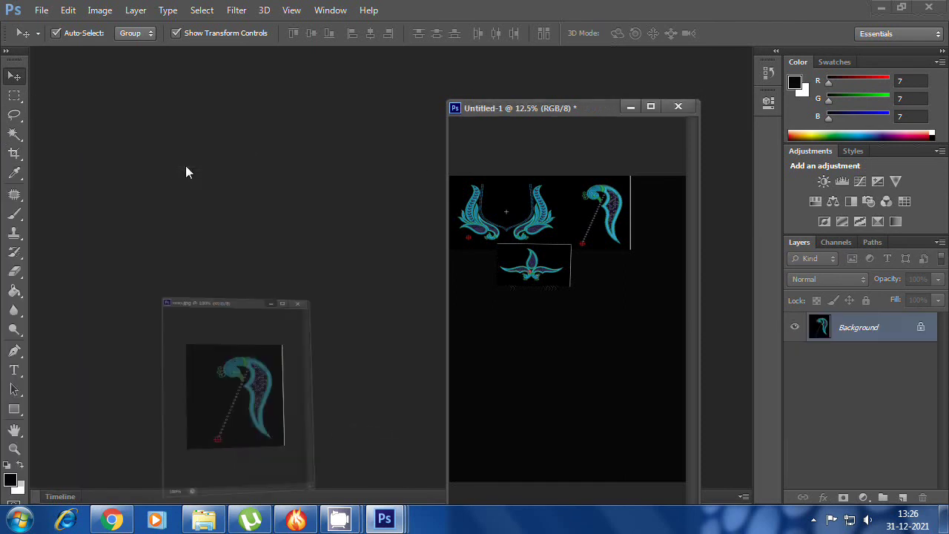
- Crop the empty lower area and right strip off the canvas around the three designs, and dock the document window
left_click(14, 153)
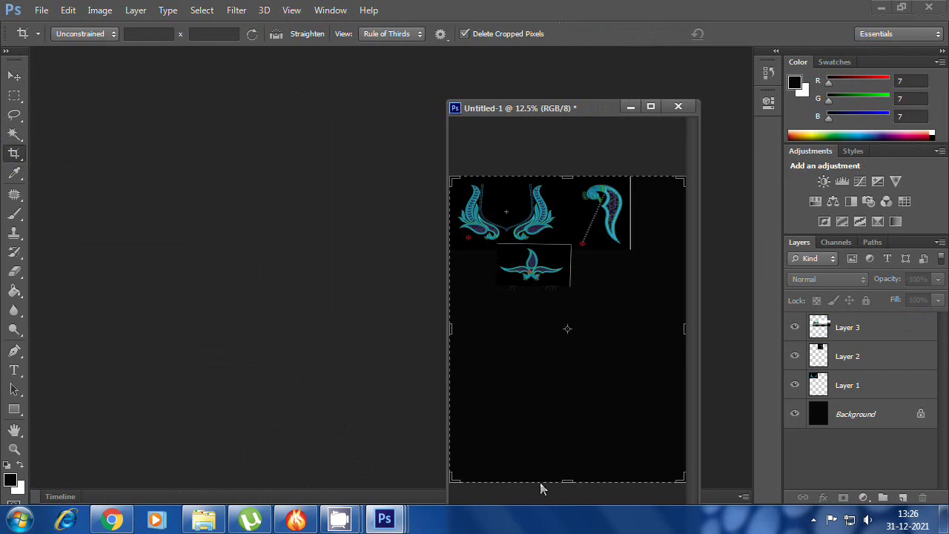
left_click_drag(567, 482, 546, 392)
left_click_drag(682, 327, 656, 322)
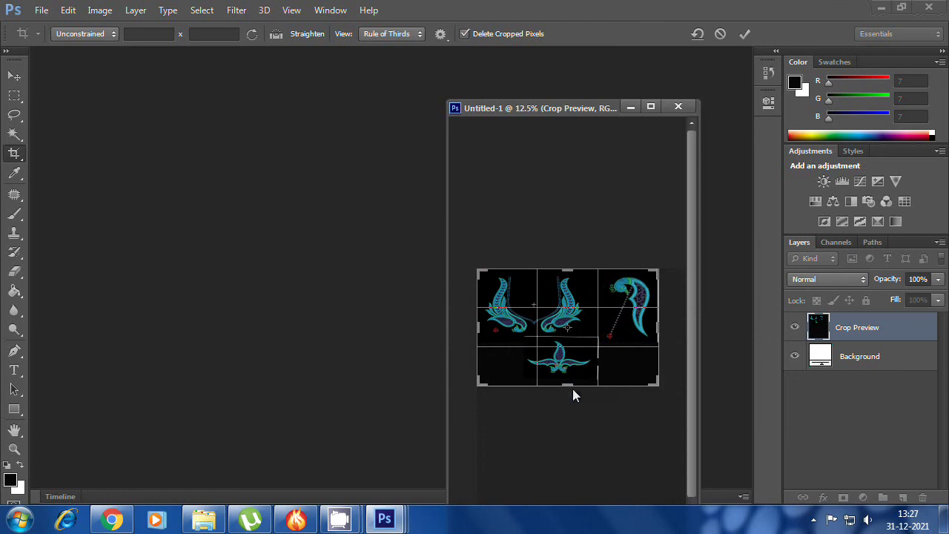
key("Return")
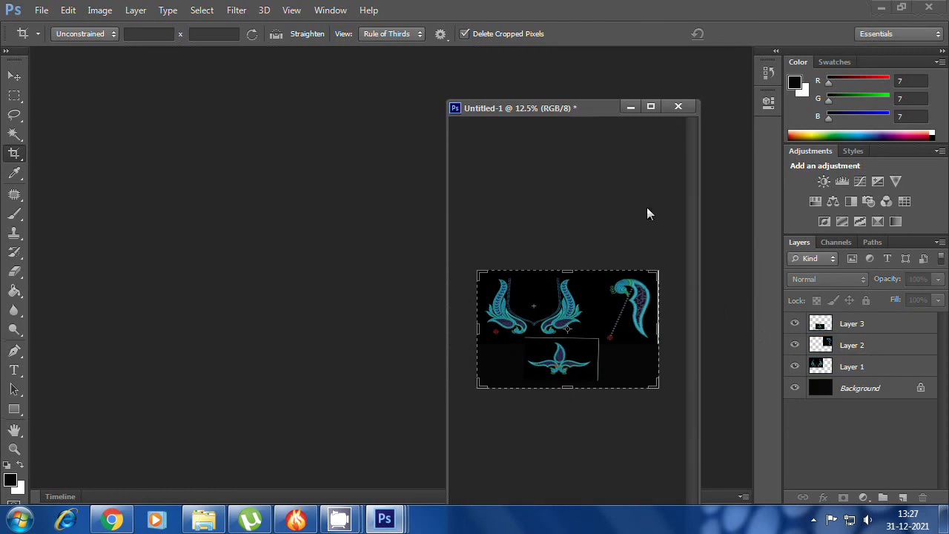
left_click_drag(547, 111, 394, 55)
- Merge Layer 1, Layer 2 and Layer 3 one after another down into the Background
left_click(848, 367)
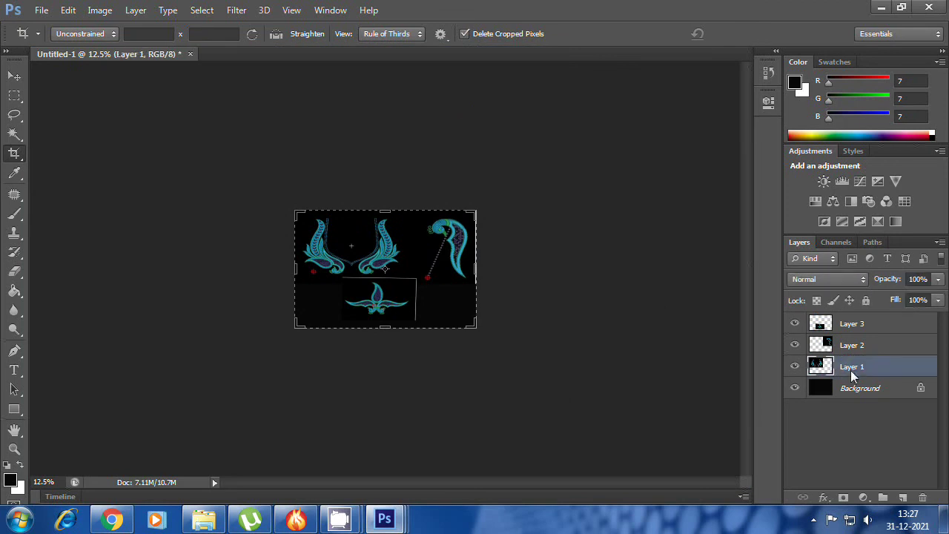
key("ctrl+e")
left_click(842, 347)
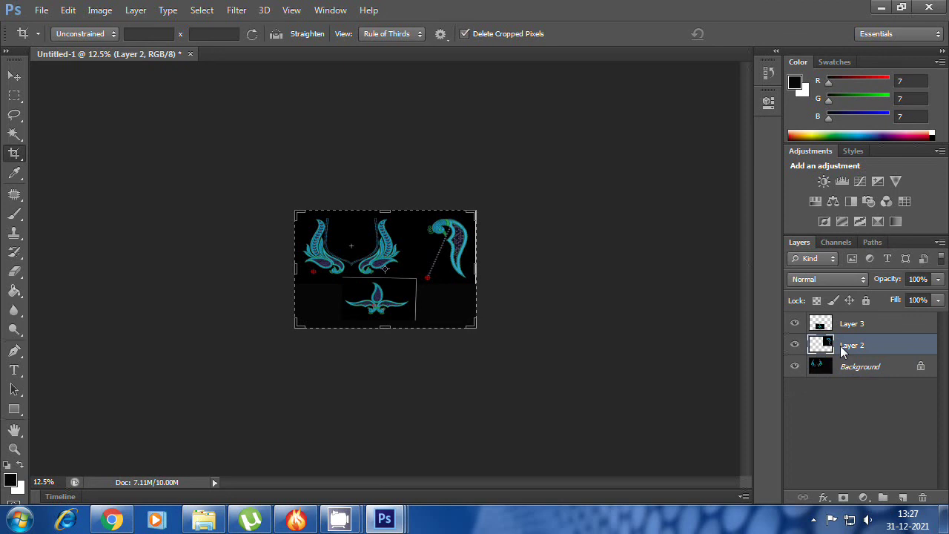
key("ctrl+e")
left_click(852, 324)
key("ctrl+e")
left_click(641, 315)
left_click(15, 76)
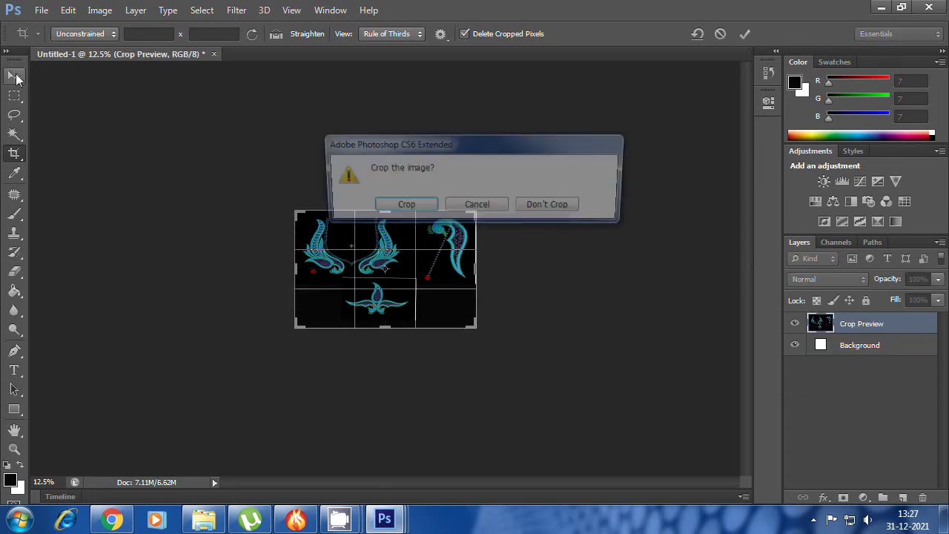
- Apply the pending crop and add the text "chandini 3" over the lower part of the neckline design
left_click(406, 207)
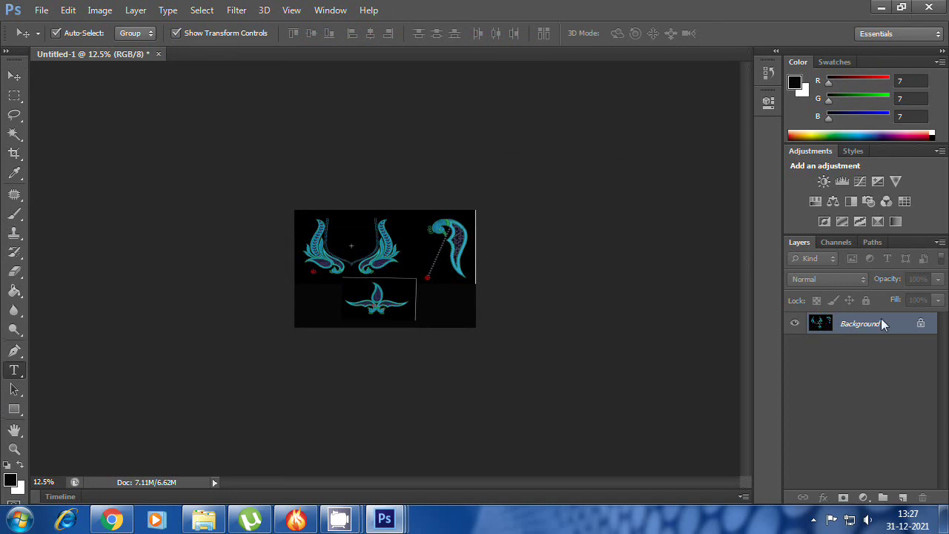
left_click(15, 371)
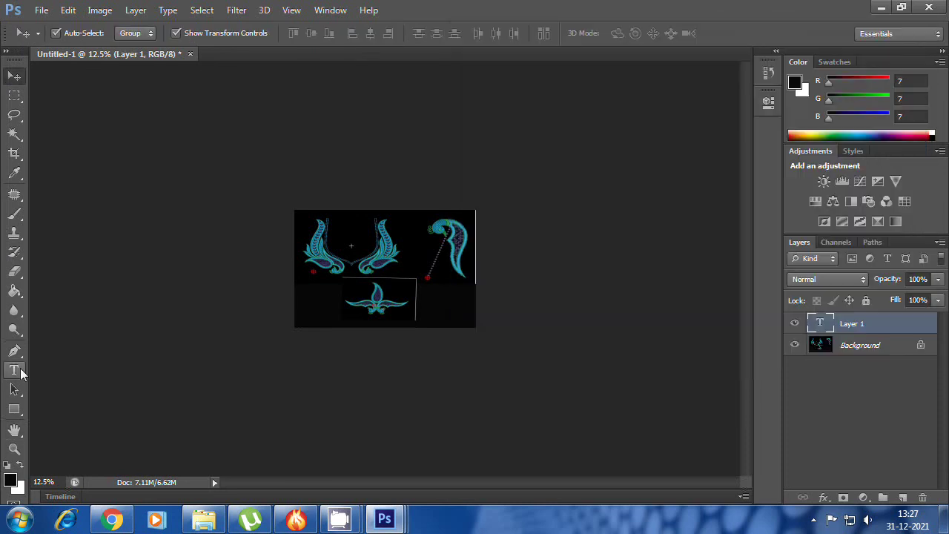
left_click(15, 370)
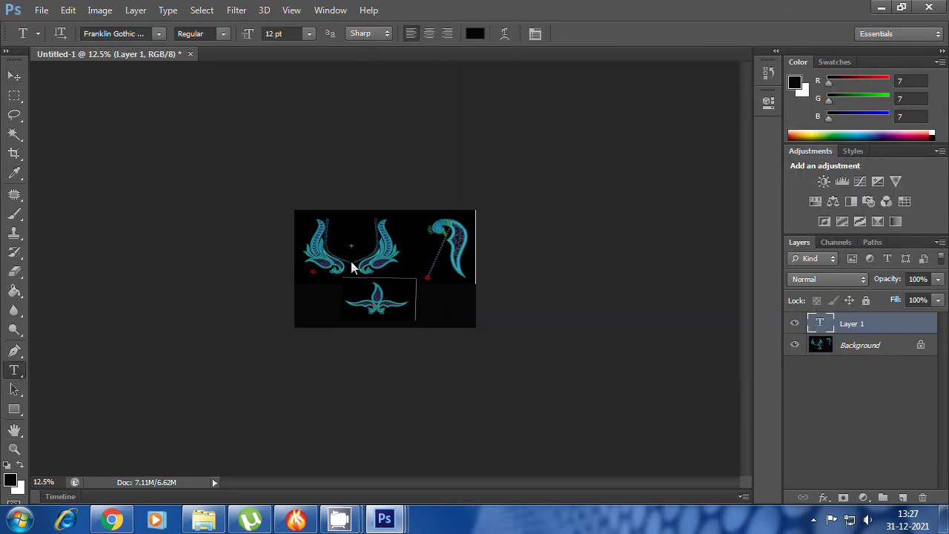
left_click(351, 261)
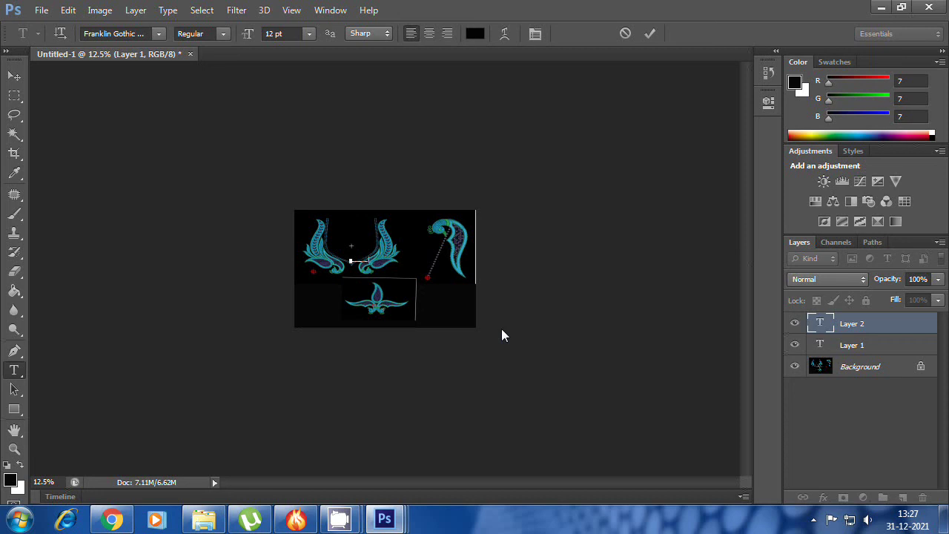
left_click(13, 77)
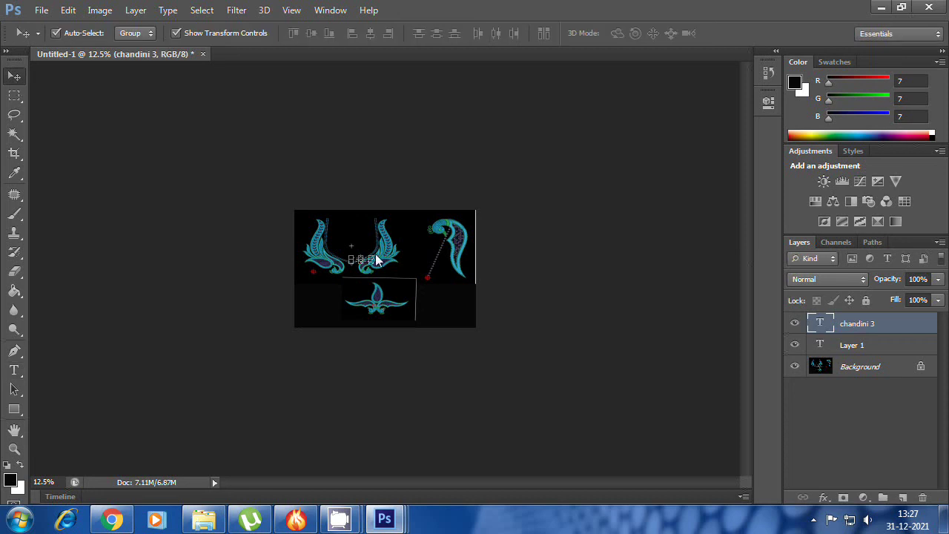
- Enlarge the "chandini 3" text to about 416% width and 603% height and move it just below the neckline design
left_click_drag(376, 254, 443, 234)
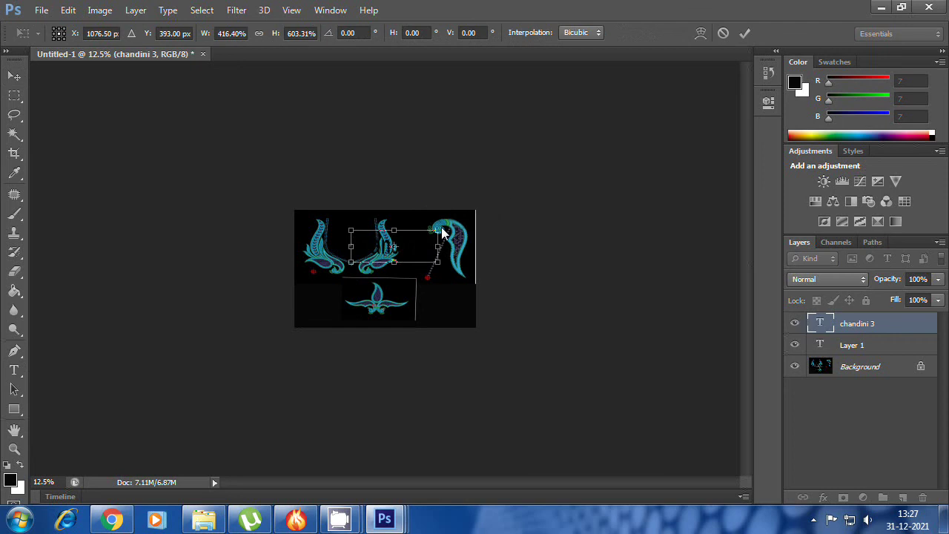
key("Return")
left_click_drag(394, 252, 347, 307)
left_click_drag(389, 249, 358, 283)
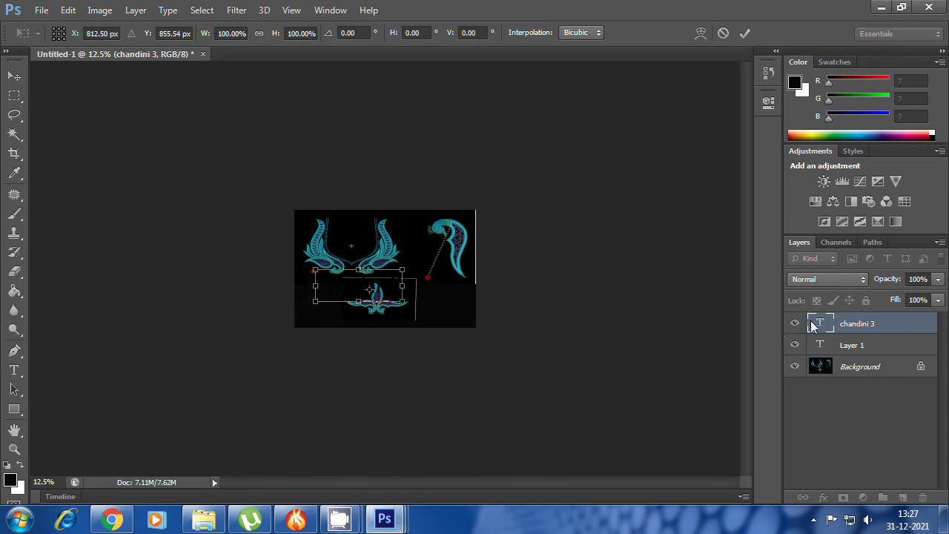
left_click(14, 77)
left_click(429, 215)
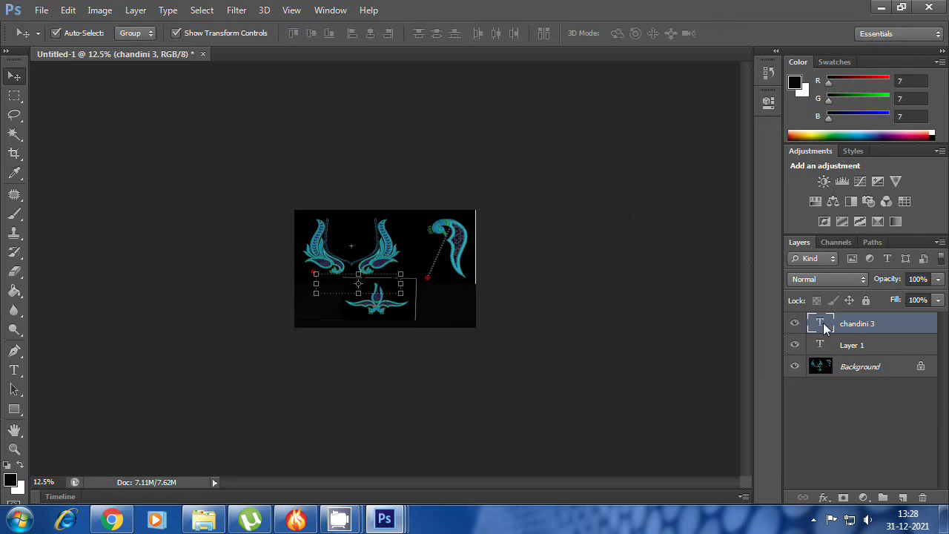
- Change the colour of the "chandini 3" text to off-white f7f6f0
double_click(821, 324)
left_click(475, 35)
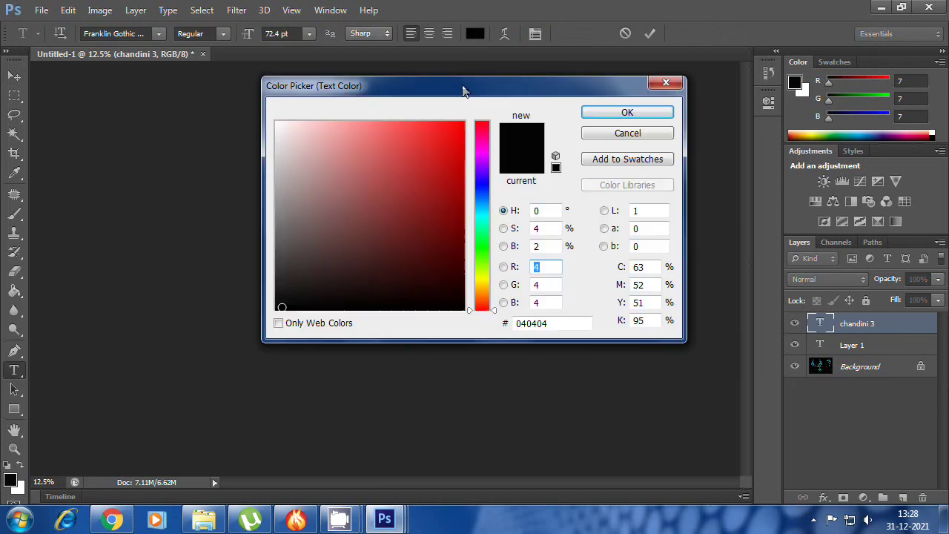
left_click(493, 283)
left_click(281, 127)
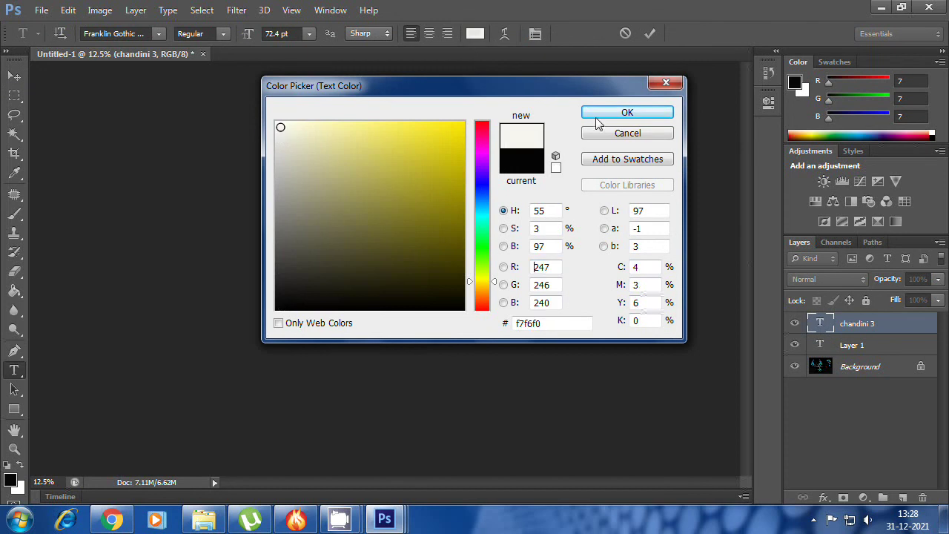
left_click(628, 115)
left_click(14, 76)
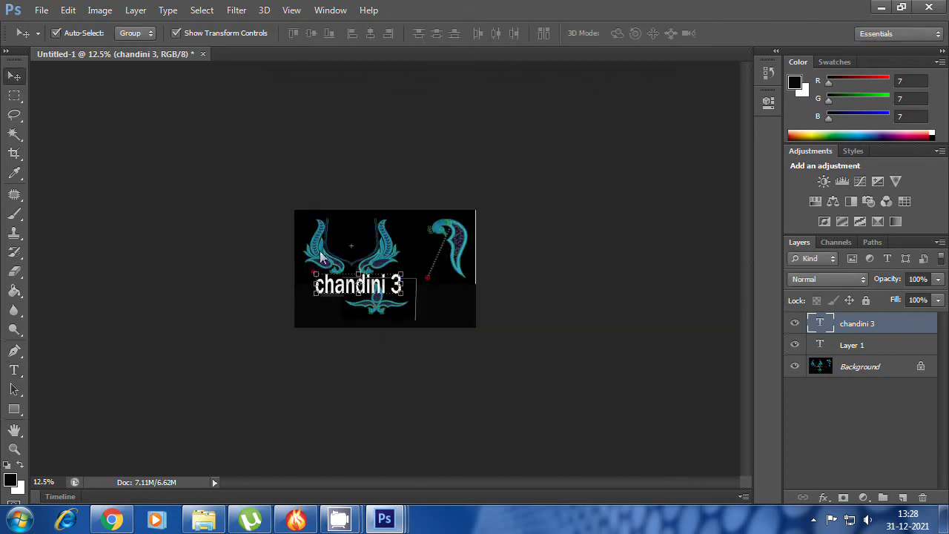
- Shrink the "chandini 3" text to about 64% width and 69% height and move it between the neckline and peacock designs
left_click_drag(402, 277, 372, 287)
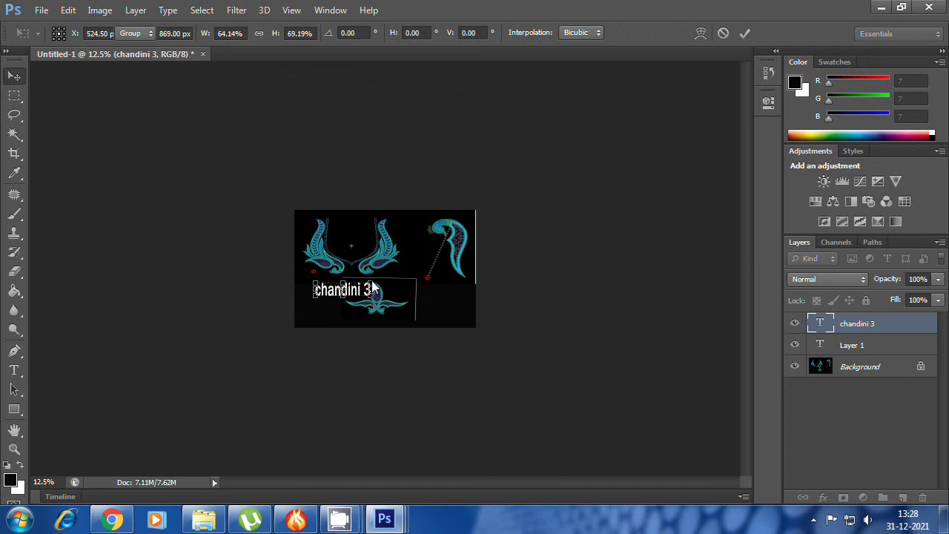
key("Return")
left_click_drag(341, 290, 410, 269)
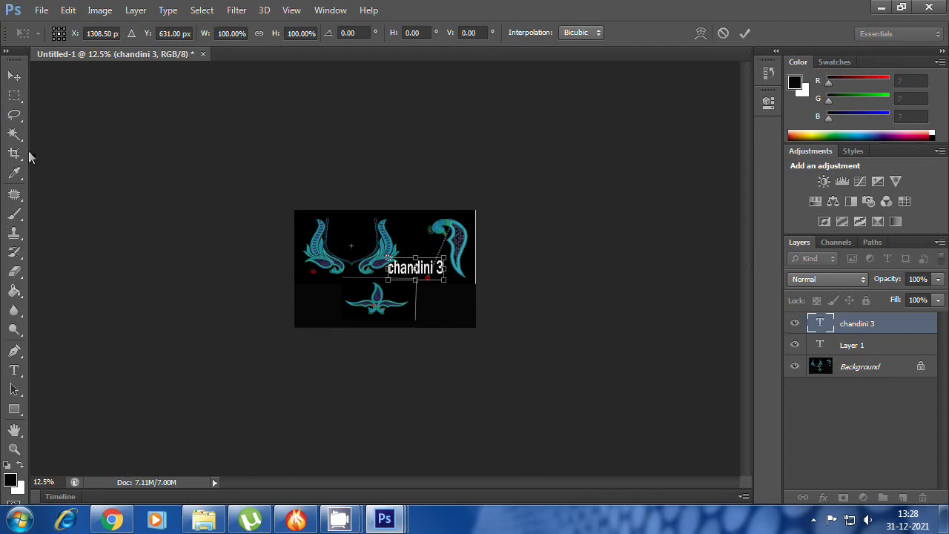
left_click(14, 76)
left_click(424, 207)
- Save a copy of the image to the Desktop as yui.jpg in JPEG format with quality 8 (High)
left_click(40, 10)
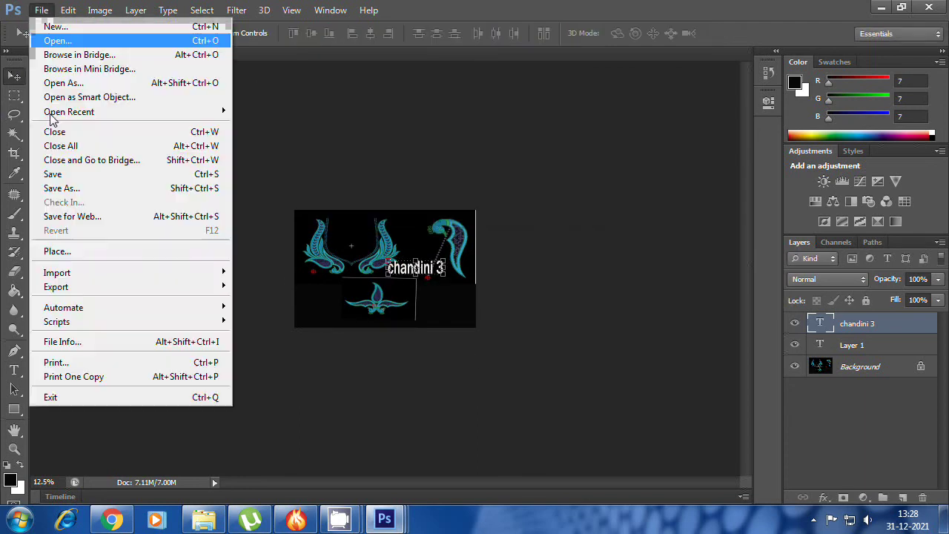
left_click(50, 186)
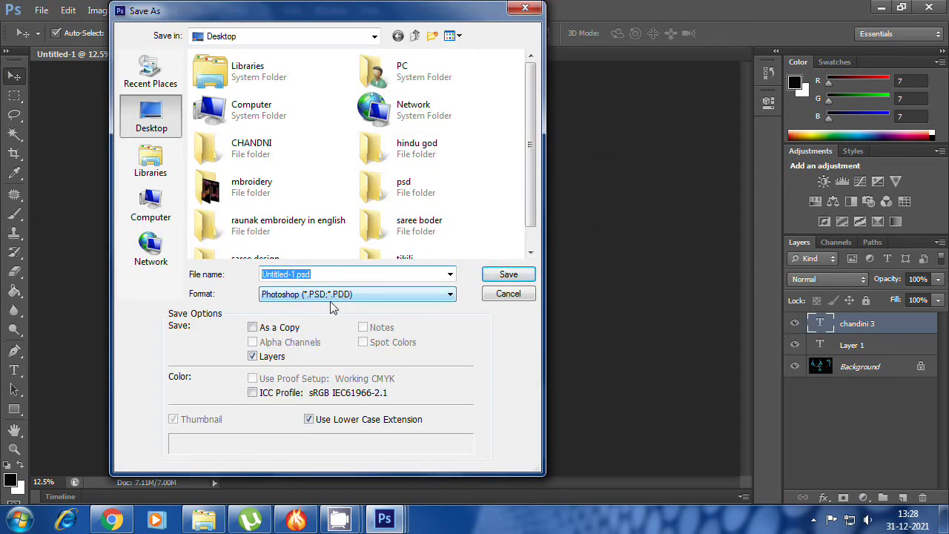
type("yui")
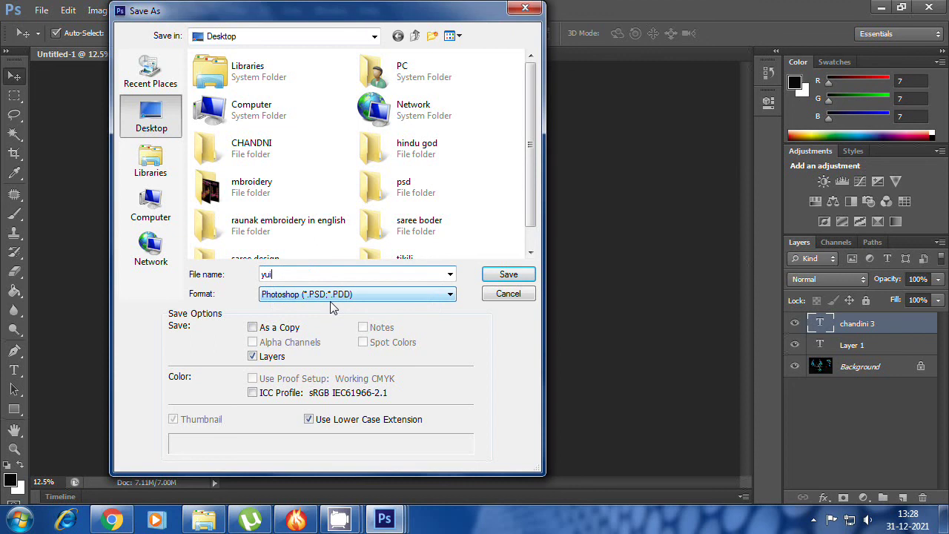
left_click(333, 295)
left_click(445, 333)
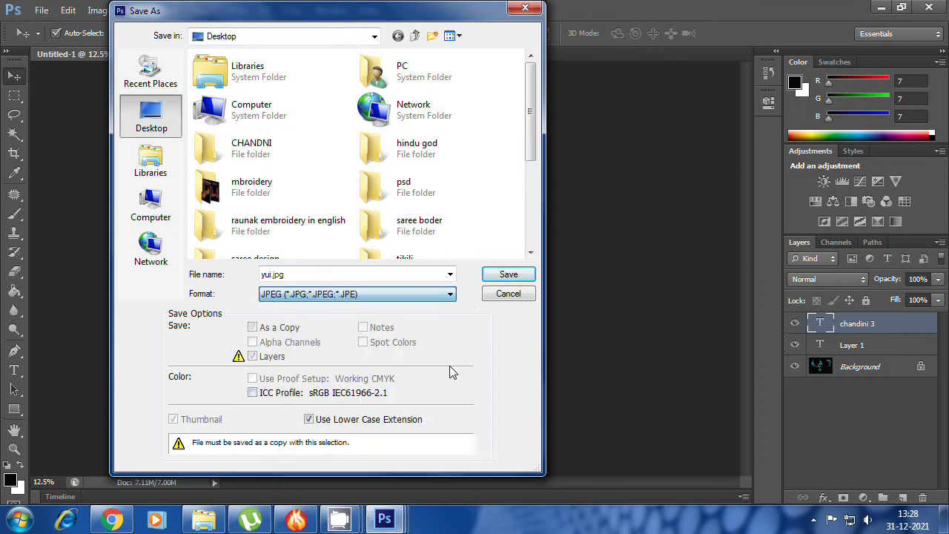
left_click(505, 276)
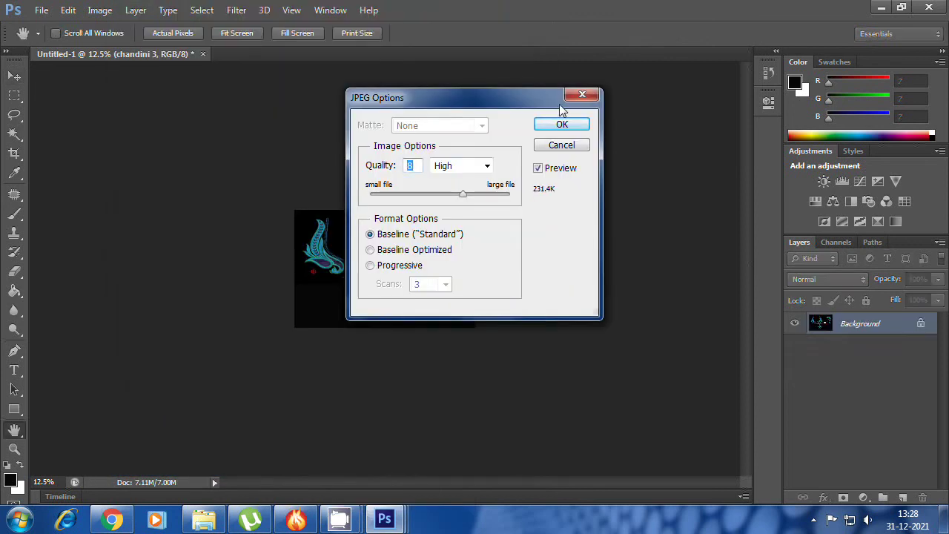
left_click(562, 123)
- Minimize Photoshop, view the exported yui.jpg from the desktop and close the viewer
left_click(881, 7)
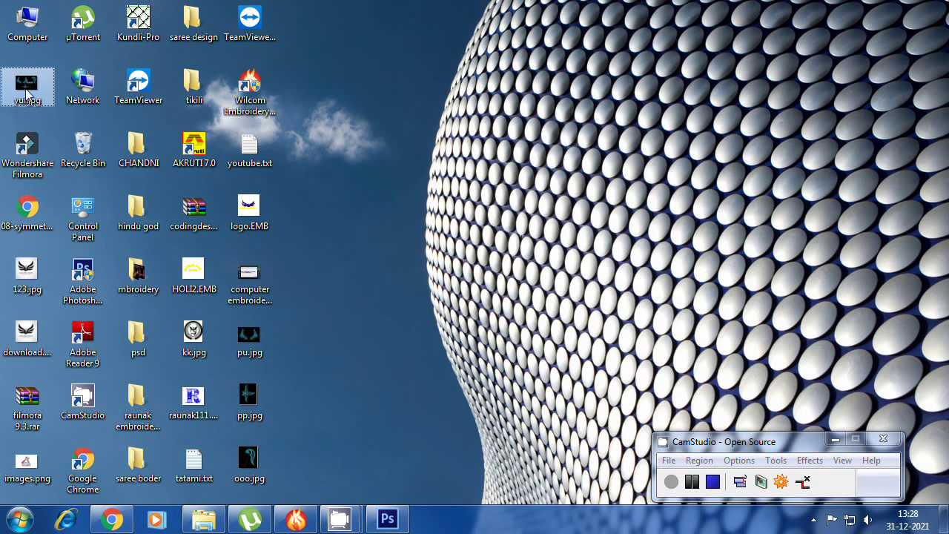
double_click(26, 89)
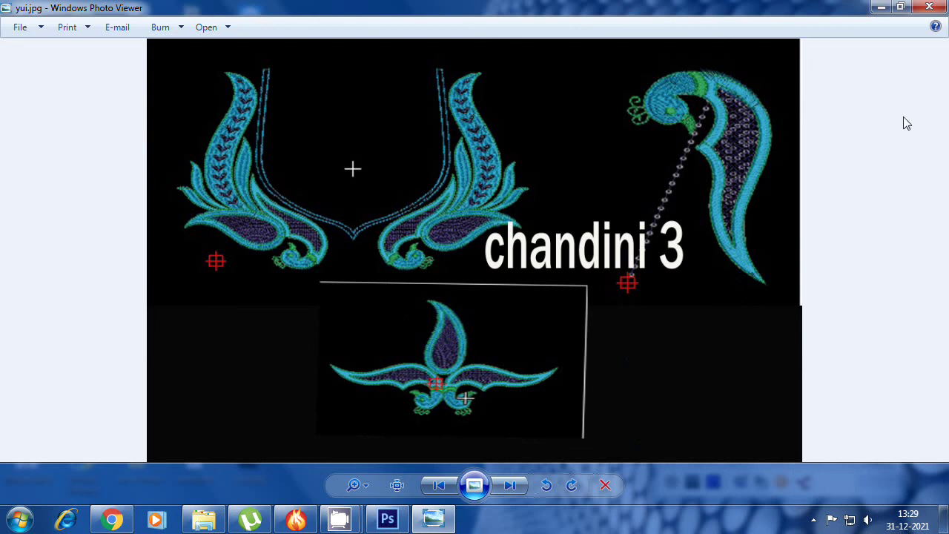
left_click(930, 7)
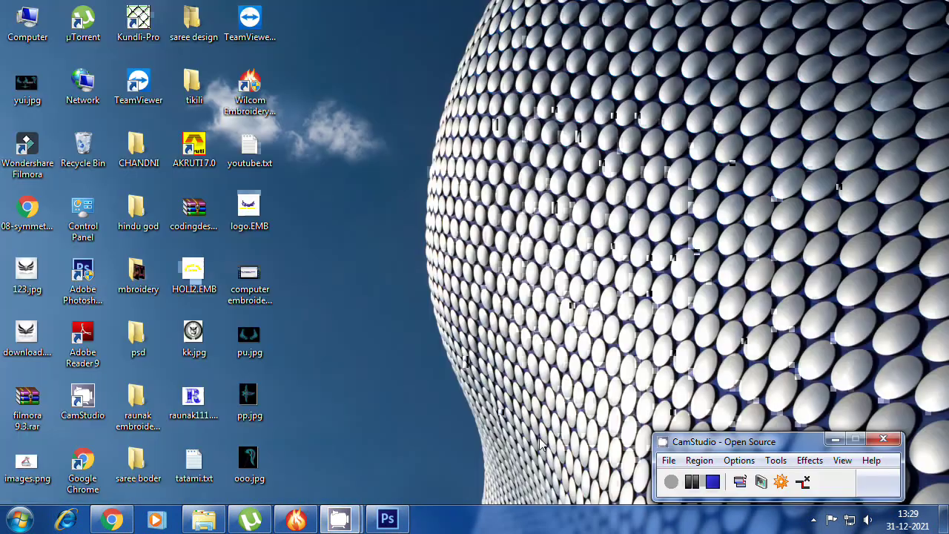
- Switch to Wilcom EmbroideryStudio and close the "2 front" and "2 hand (2)" design windows
left_click(296, 519)
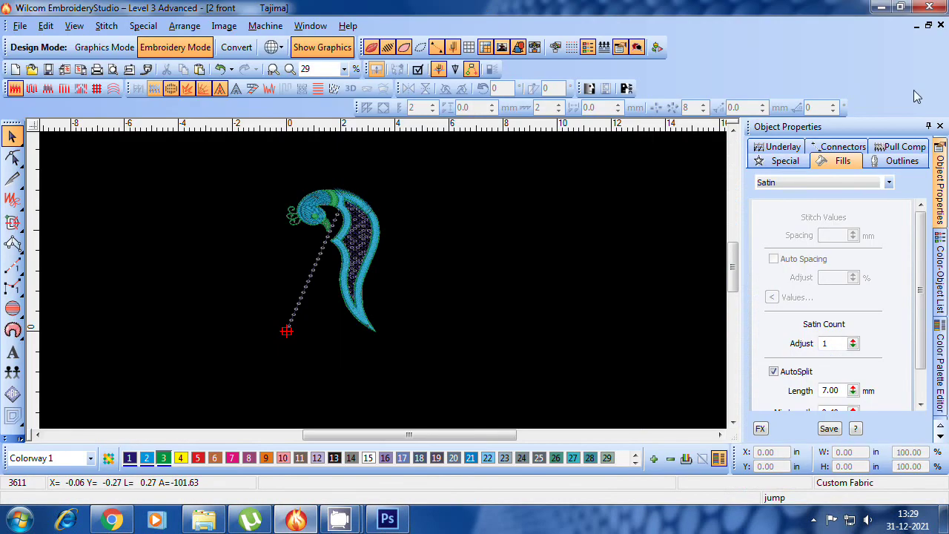
left_click(928, 25)
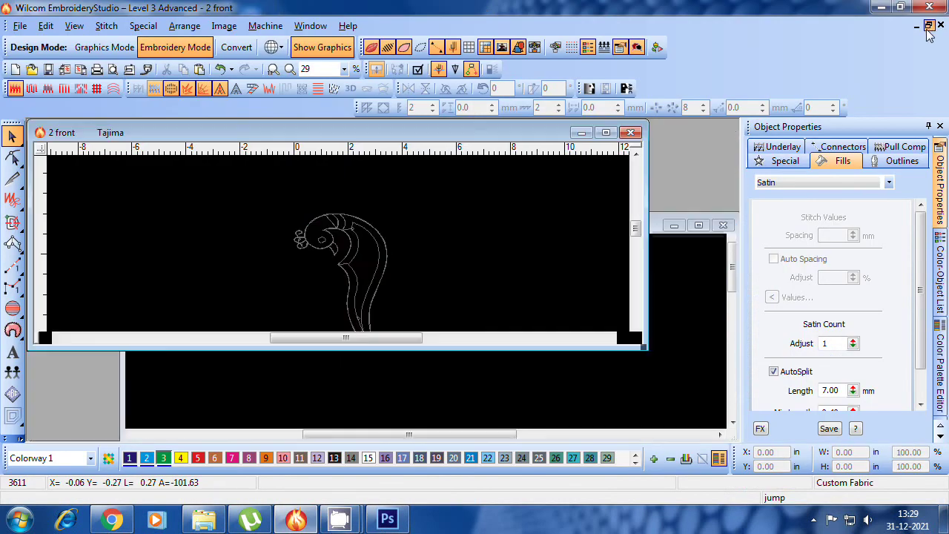
left_click(630, 132)
left_click(471, 292)
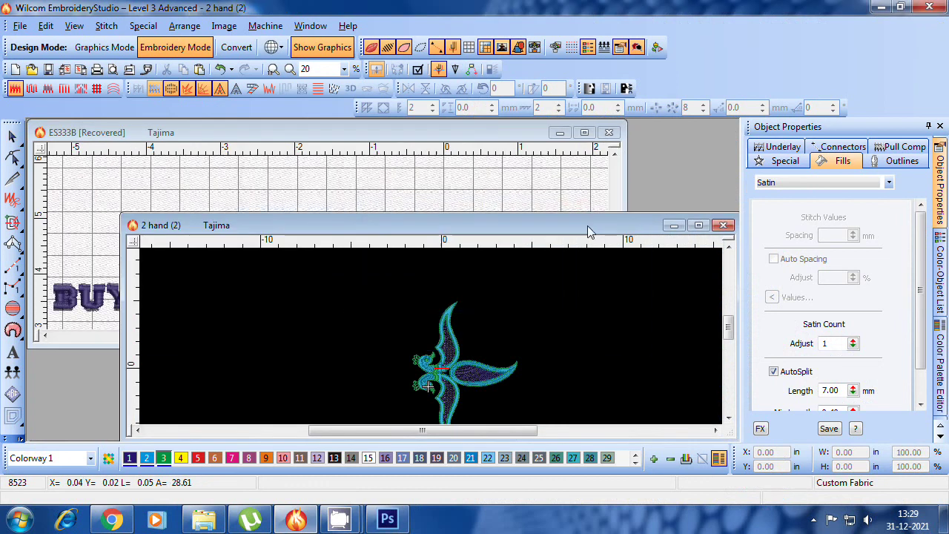
left_click(723, 225)
left_click(472, 291)
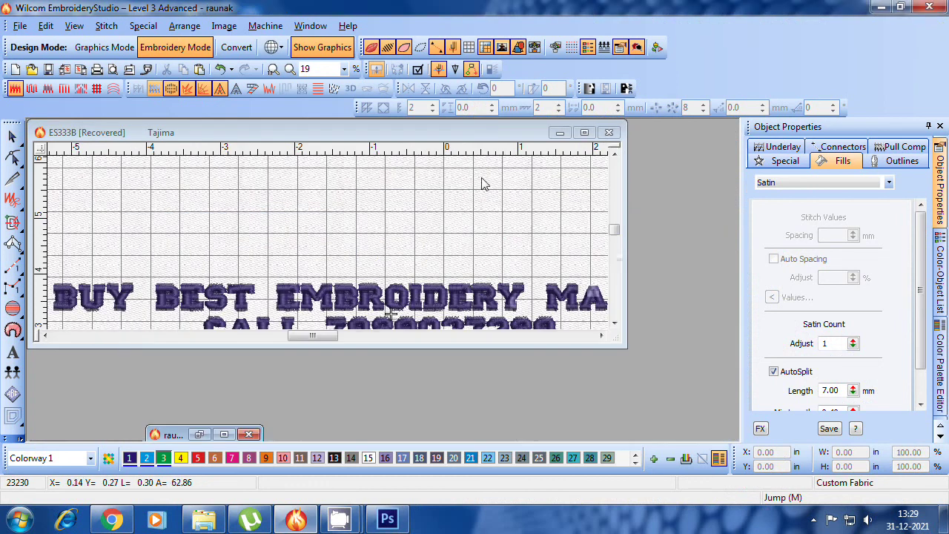
- Maximize the ES333B [Recovered] design window and bring up the CamStudio recorder window
left_click(584, 132)
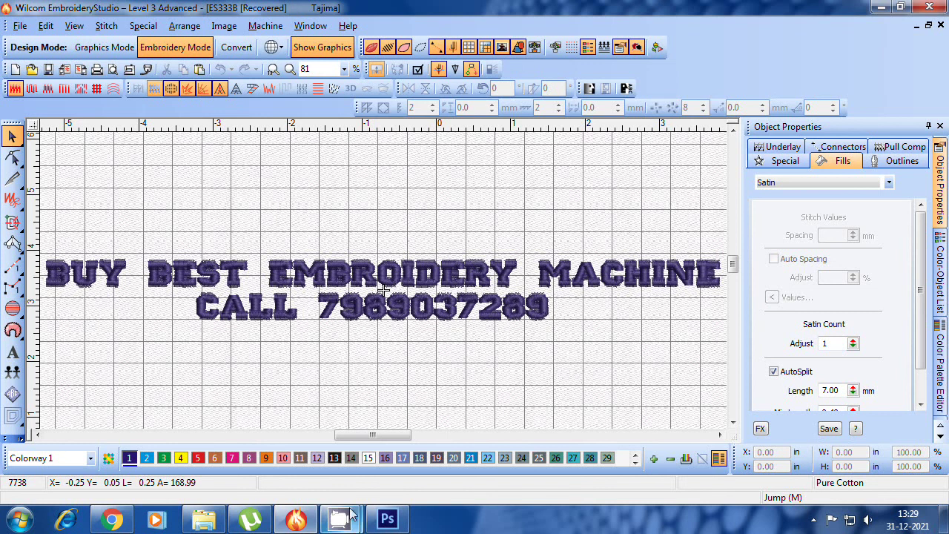
mouse_move(348, 521)
left_click(260, 442)
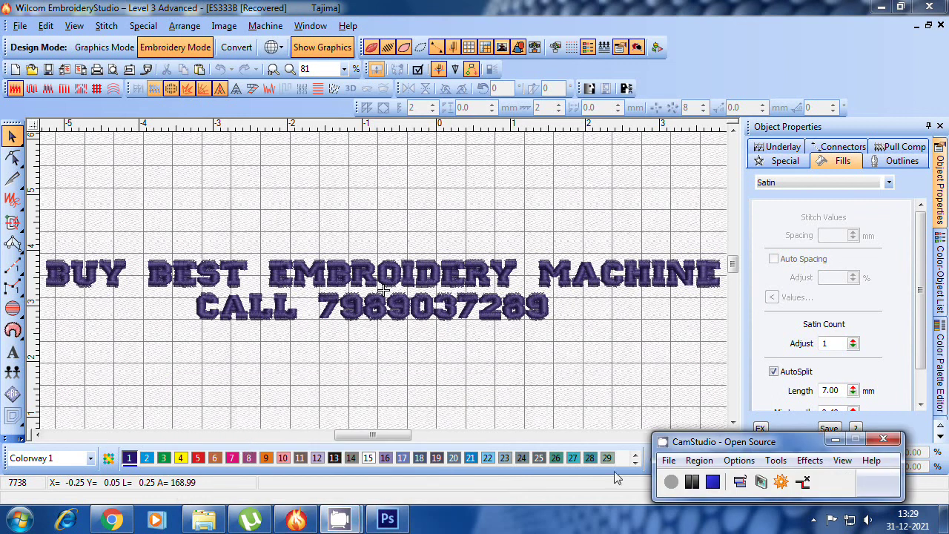